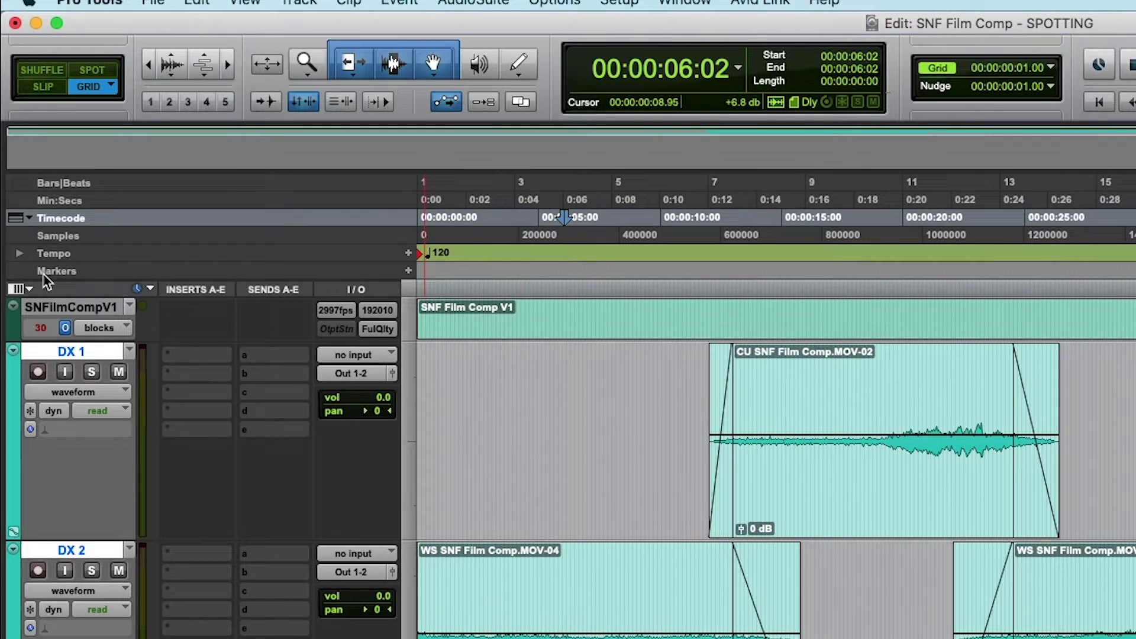
# Create a new marker named BG with the comment 'Traffic, Birds, Wind Through Tees, Traffic'
pyautogui.click(408, 271)
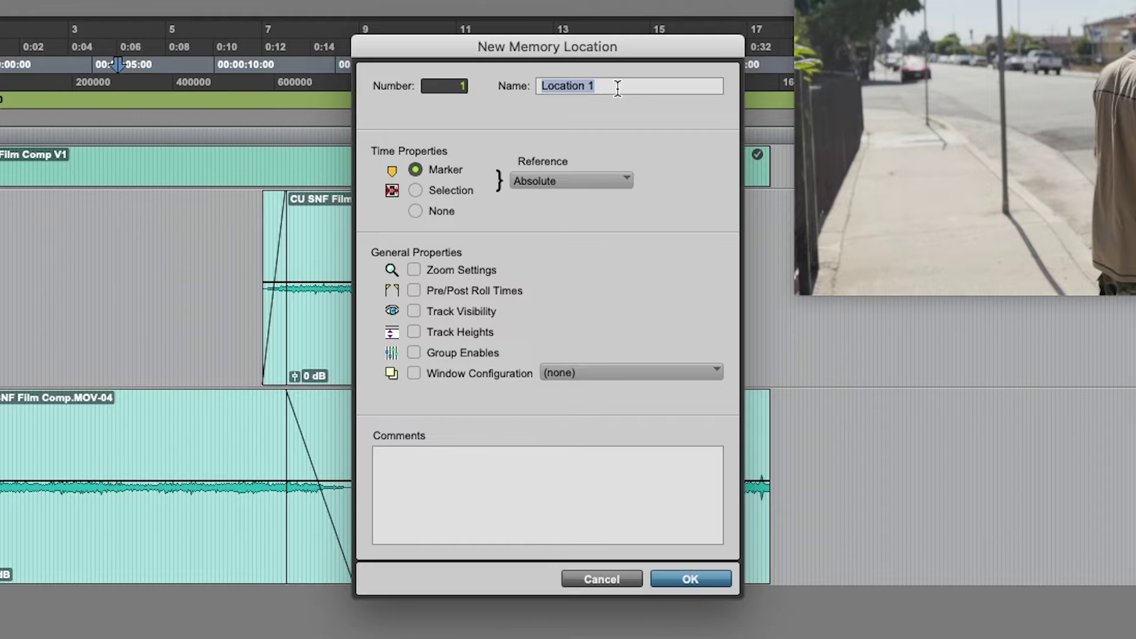
pyautogui.write('BG')
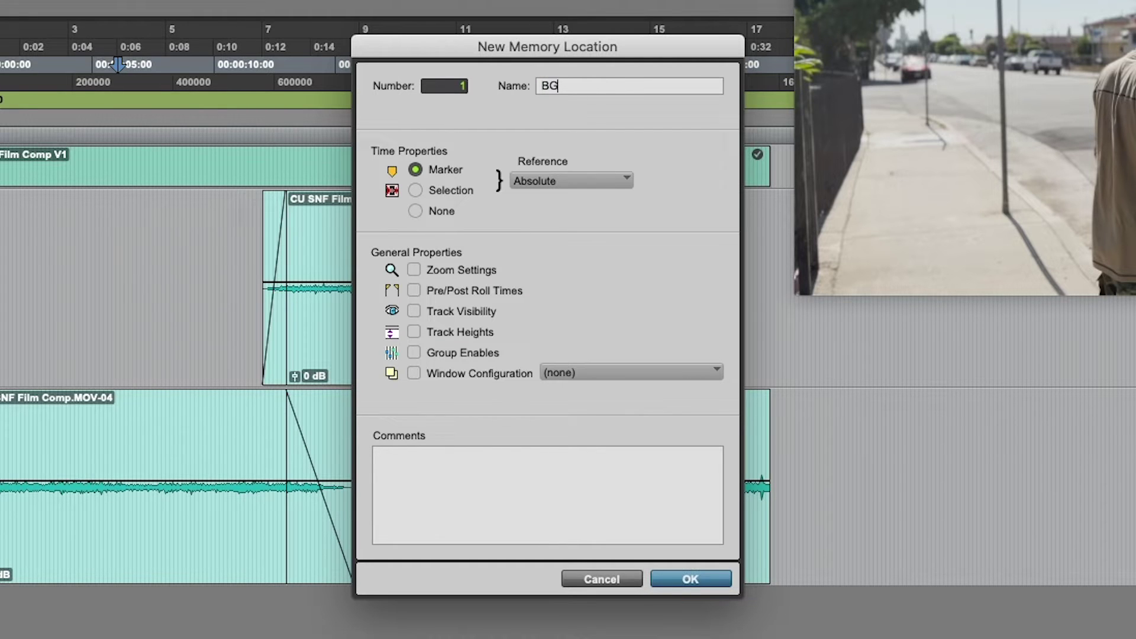
pyautogui.click(477, 470)
pyautogui.write('Traffic, Birds, Wind')
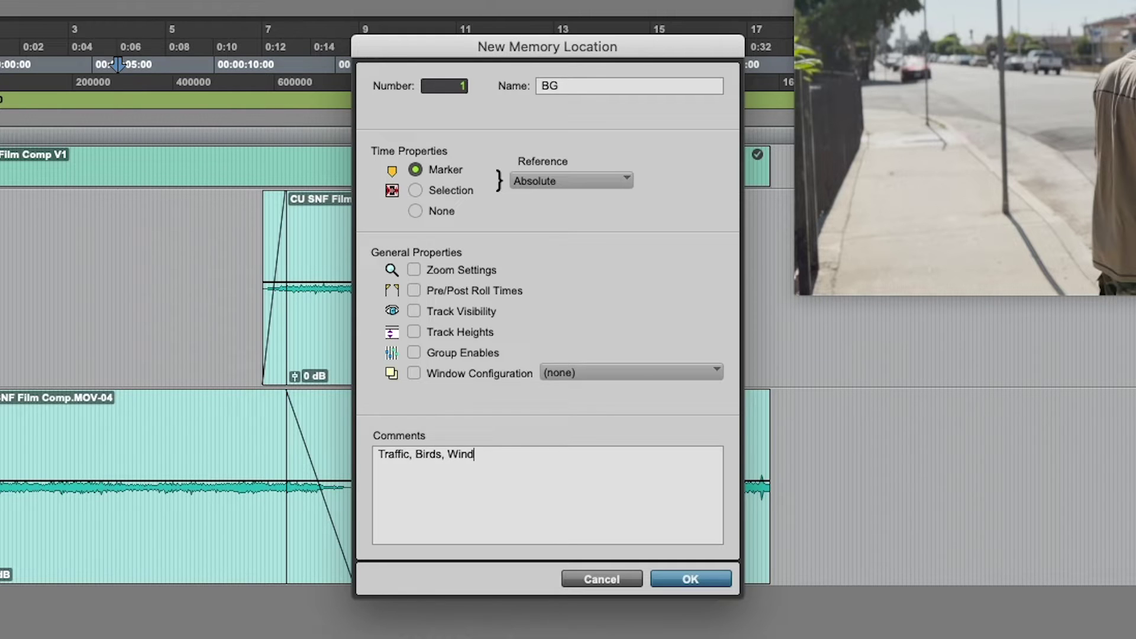
pyautogui.write(' Through ')
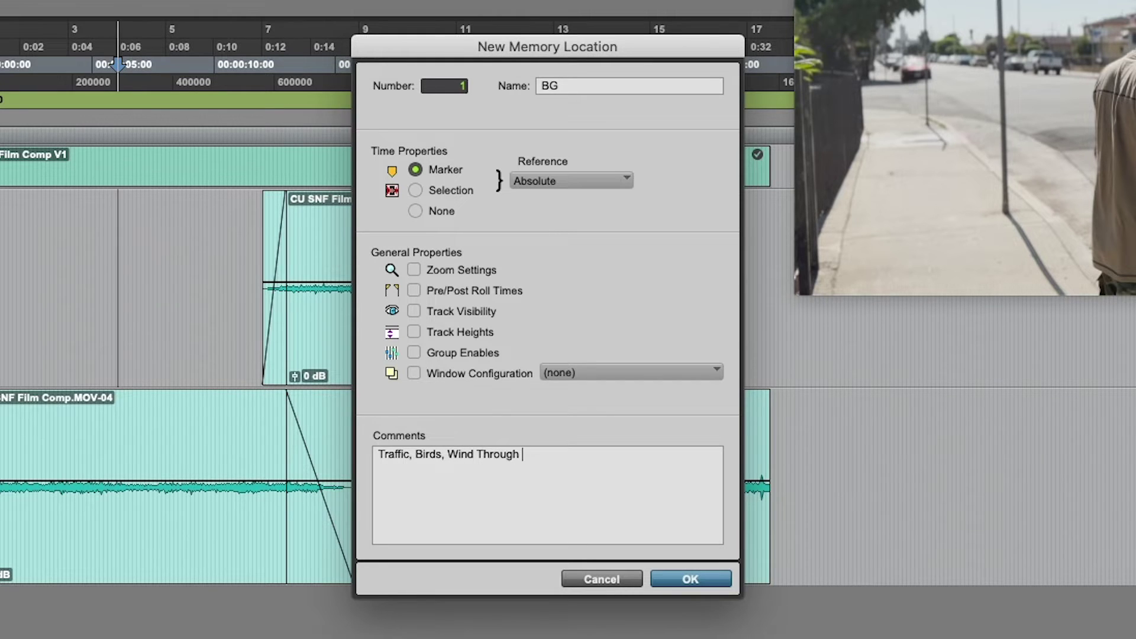
pyautogui.write('Tees')
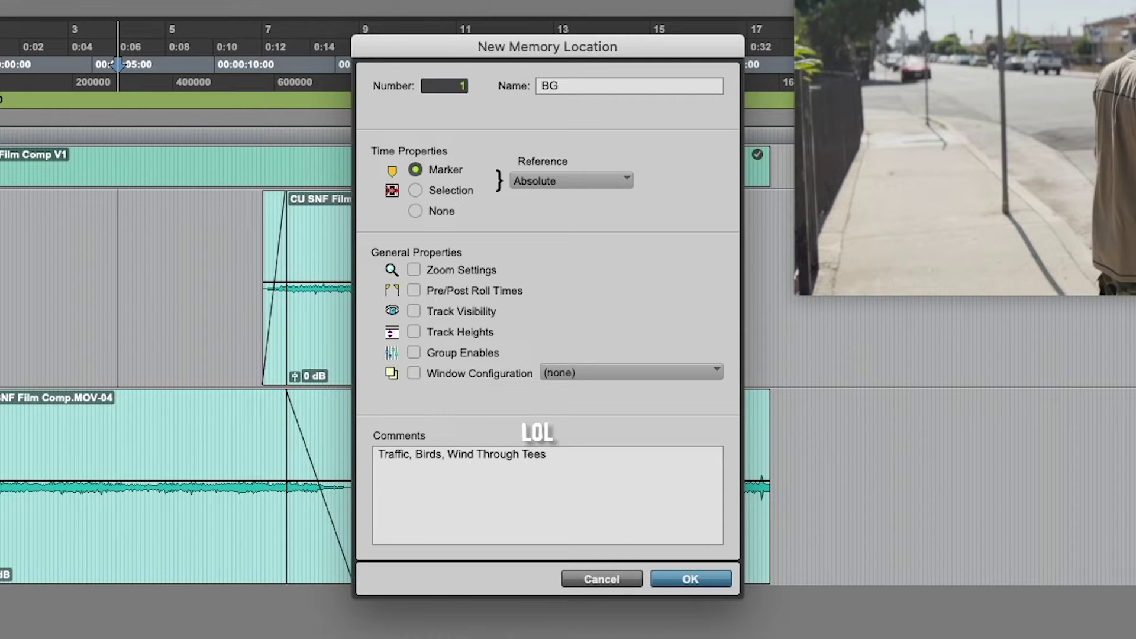
pyautogui.write(',')
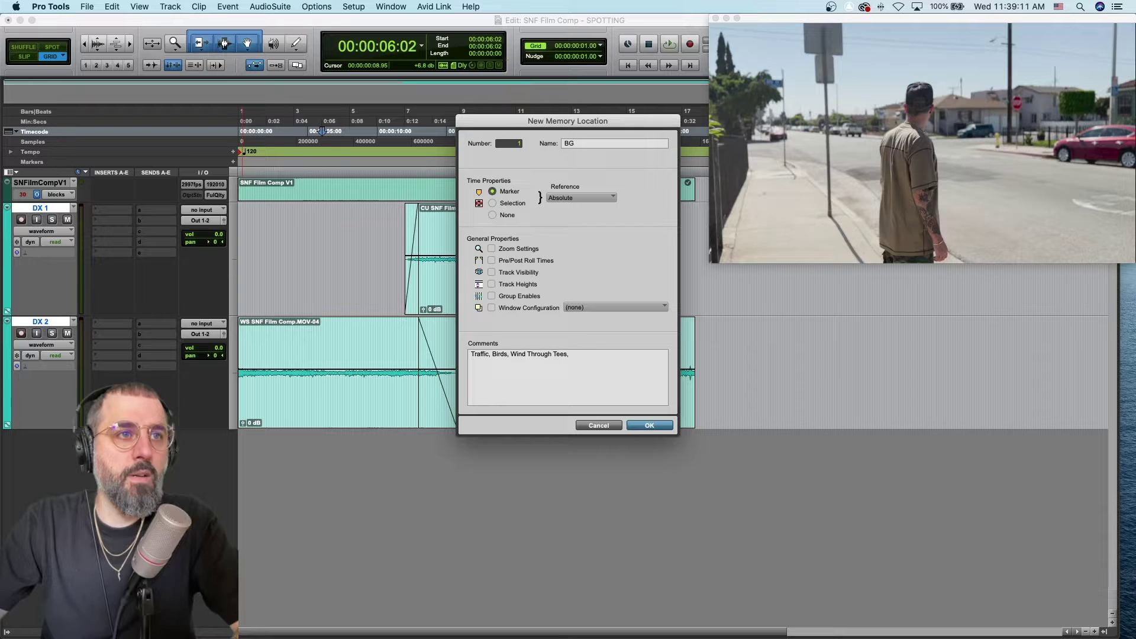
pyautogui.write(' Tra')
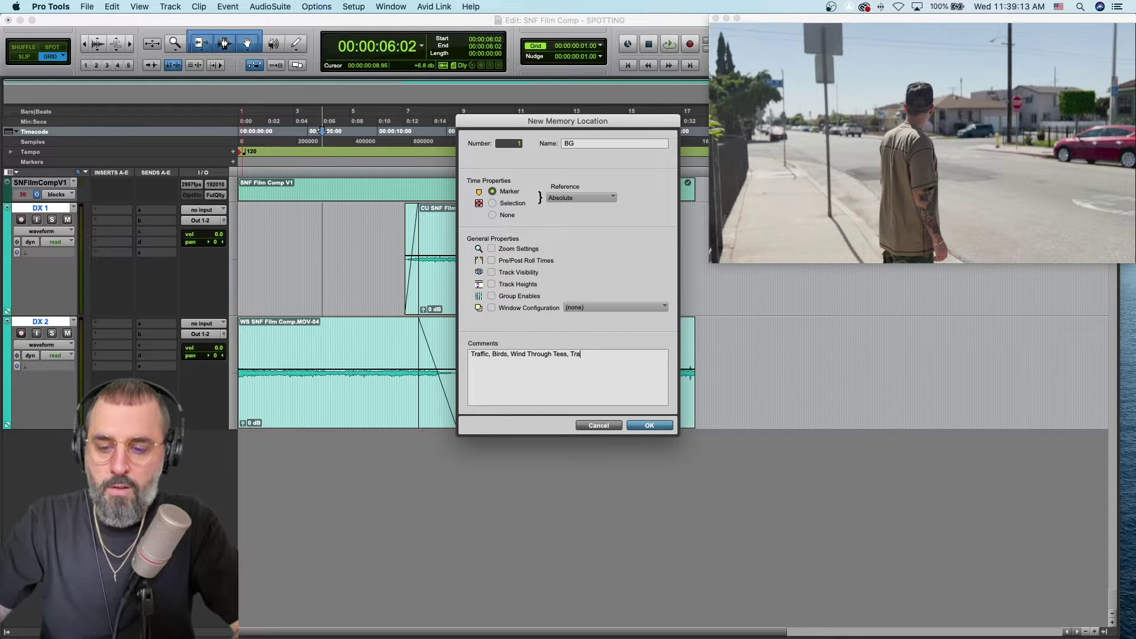
pyautogui.write('ffic')
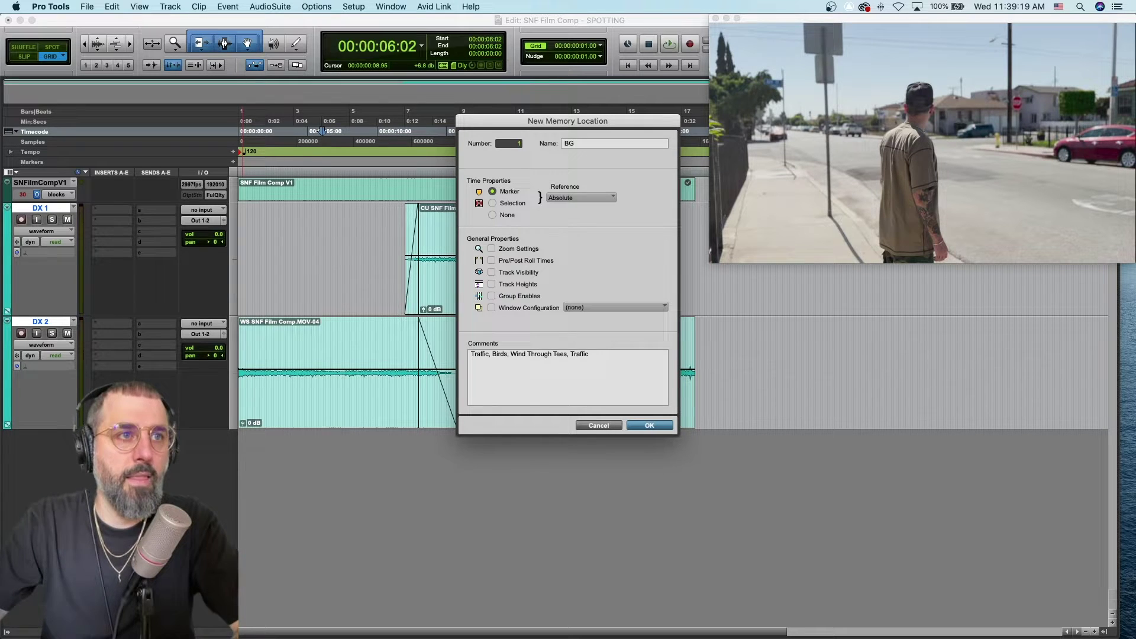
# Confirm the BG marker and drag it back to the session start at 00:00:00:00
pyautogui.click(639, 427)
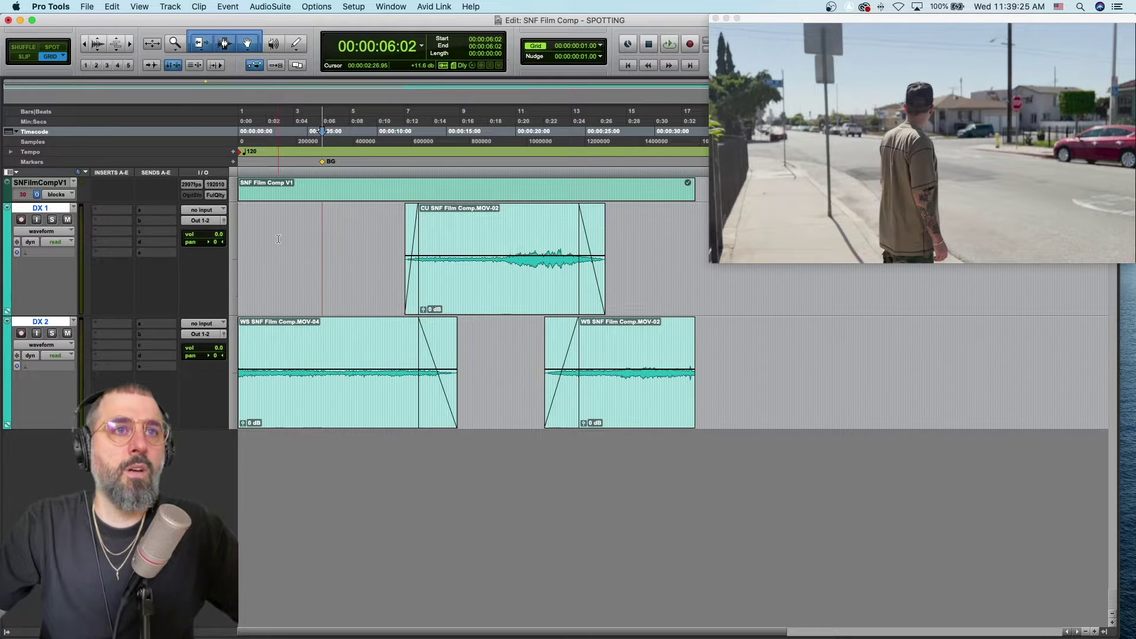
pyautogui.moveTo(274, 236); pyautogui.dragTo(645, 237)
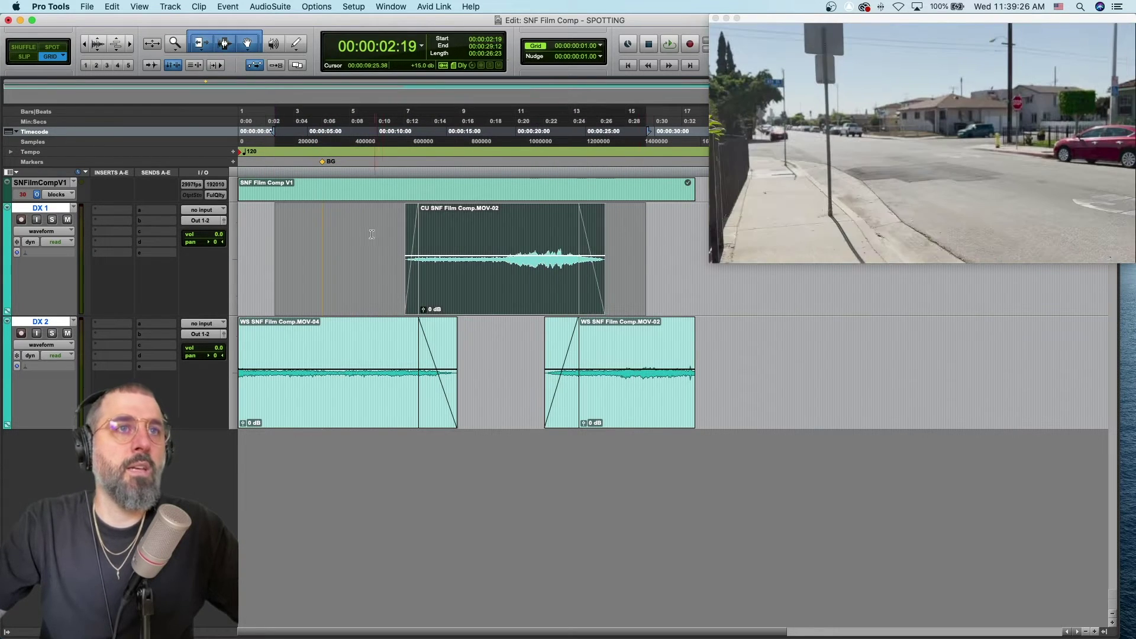
pyautogui.click(326, 163)
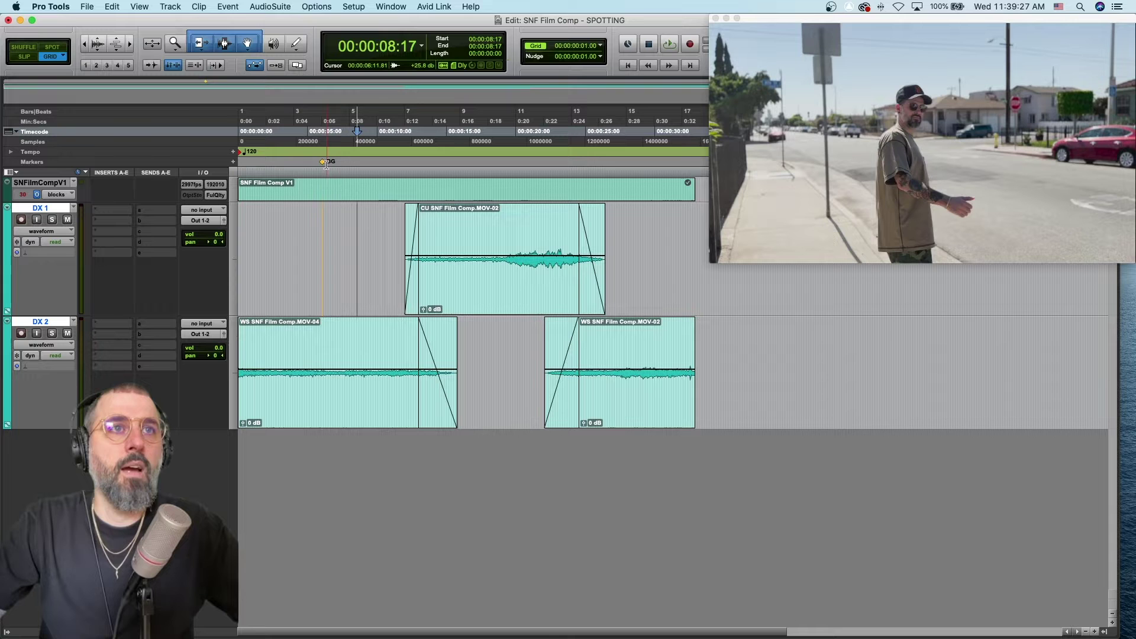
pyautogui.moveTo(325, 165)
pyautogui.mouseDown()
pyautogui.moveTo(264, 165)
pyautogui.moveTo(325, 165)
pyautogui.mouseUp()
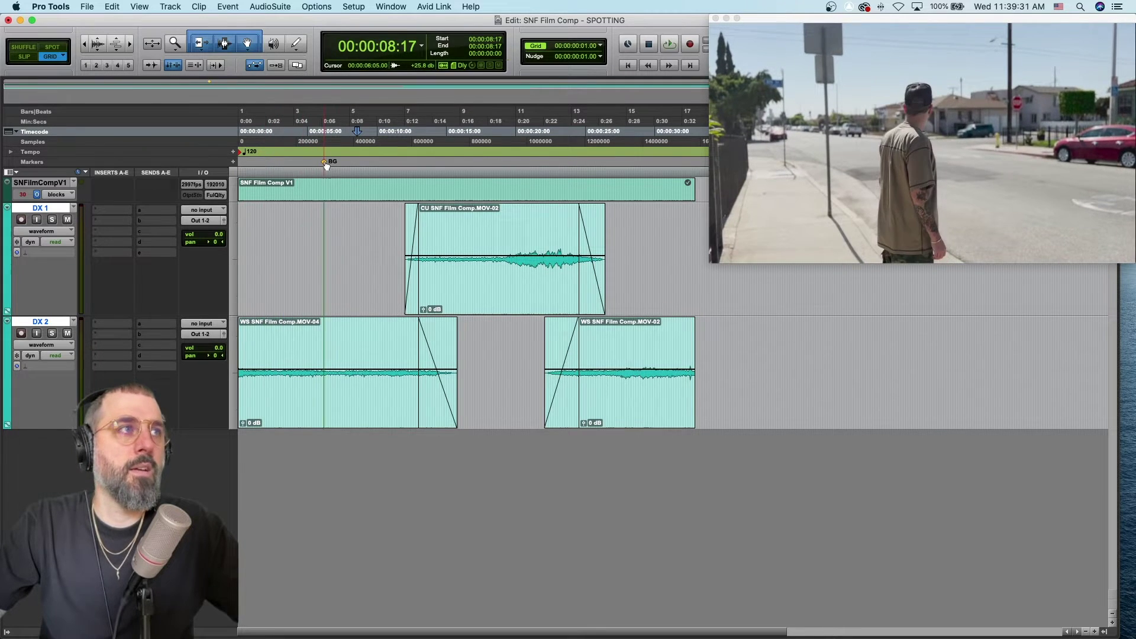
pyautogui.click(326, 164)
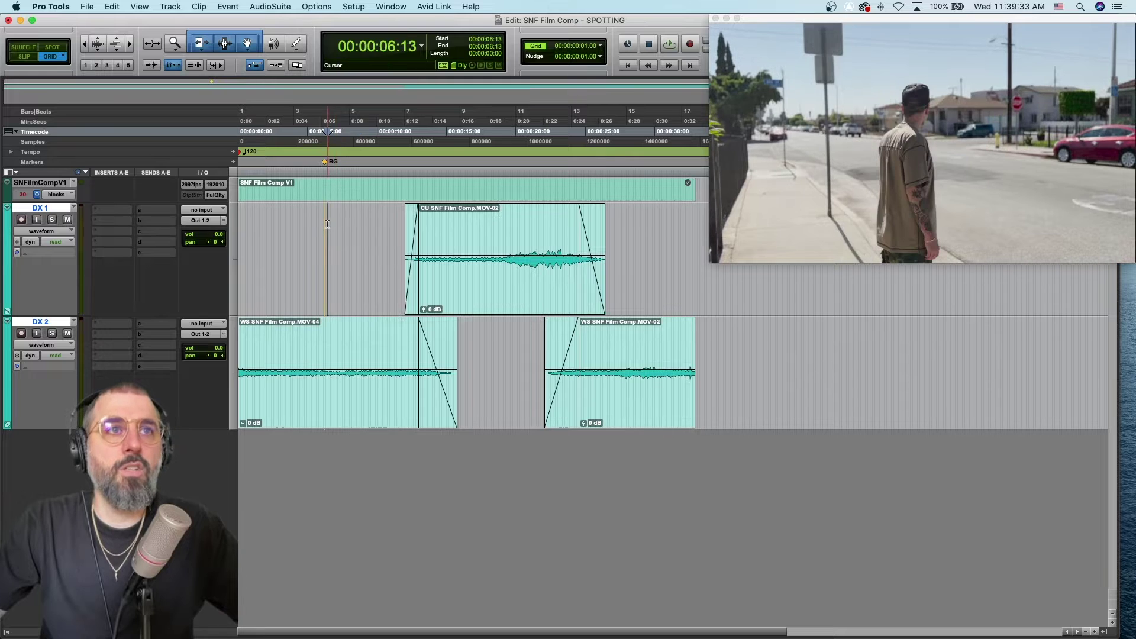
pyautogui.moveTo(327, 164)
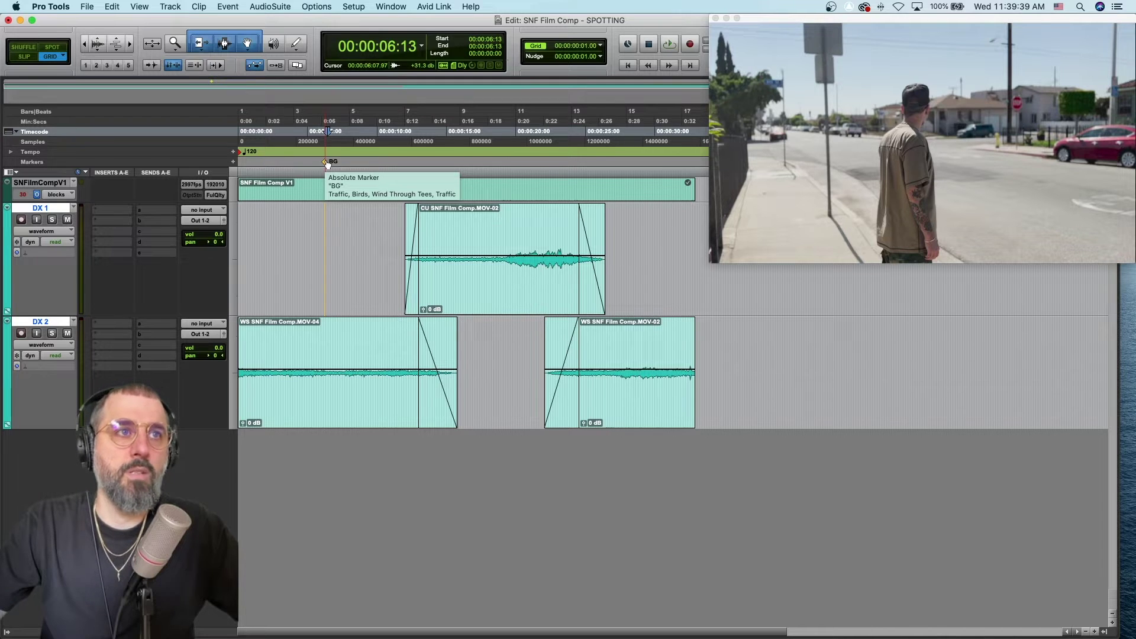
pyautogui.moveTo(327, 165); pyautogui.dragTo(304, 164)
pyautogui.click(315, 225)
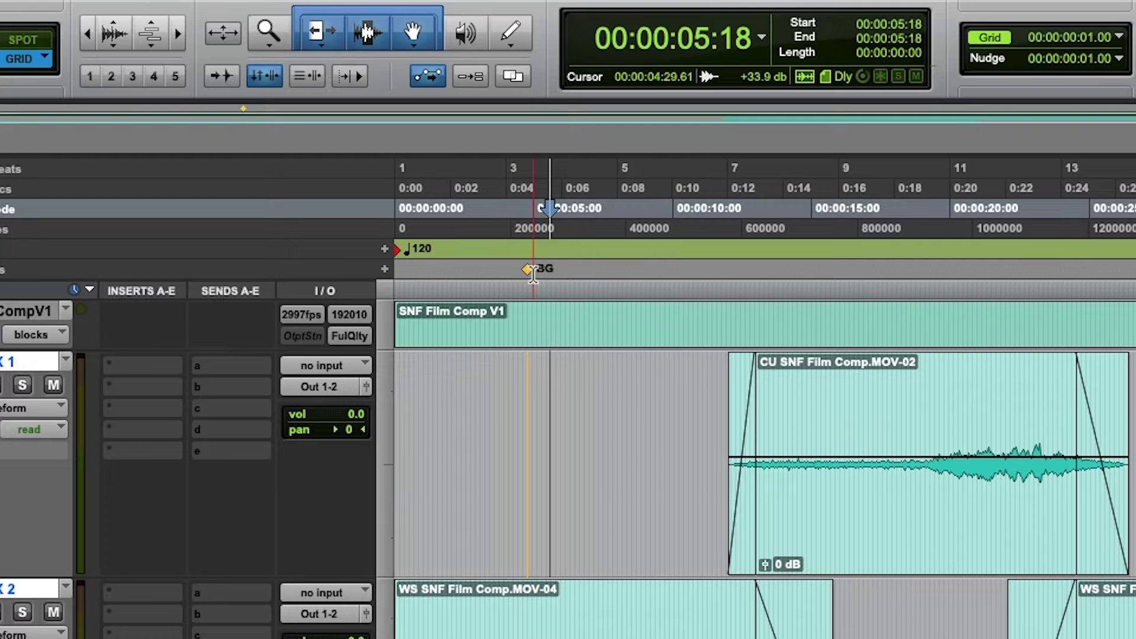
pyautogui.moveTo(531, 277)
pyautogui.mouseDown()
pyautogui.moveTo(388, 273)
pyautogui.moveTo(396, 278)
pyautogui.mouseUp()
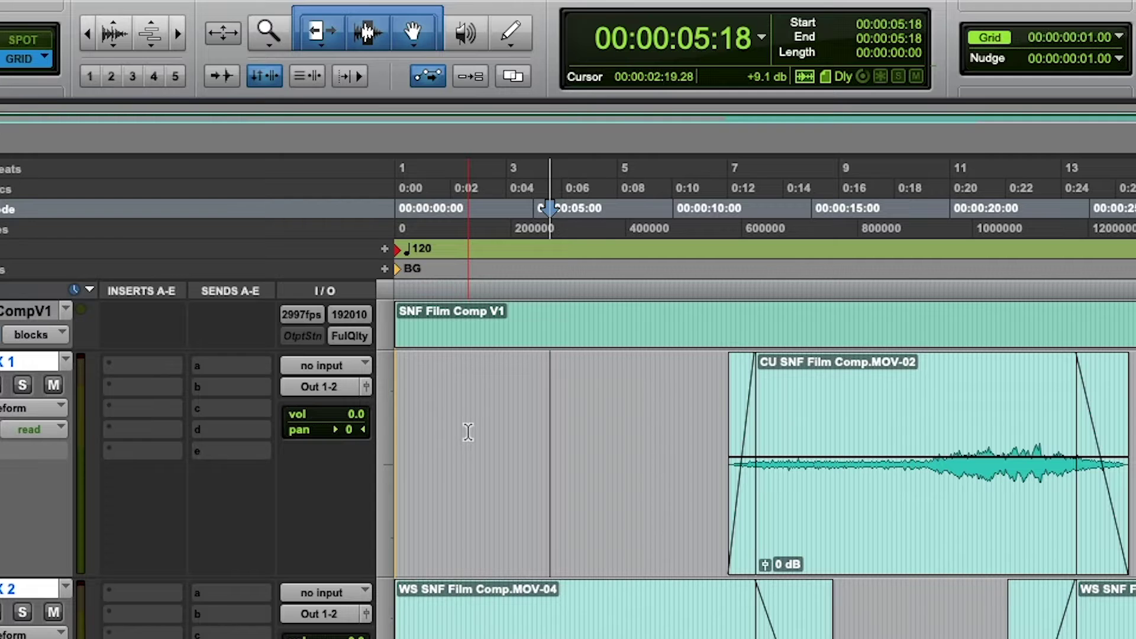
# Check playhead positions around 1, 3 and 6 seconds, then return to session start
pyautogui.click(425, 391)
pyautogui.click(484, 391)
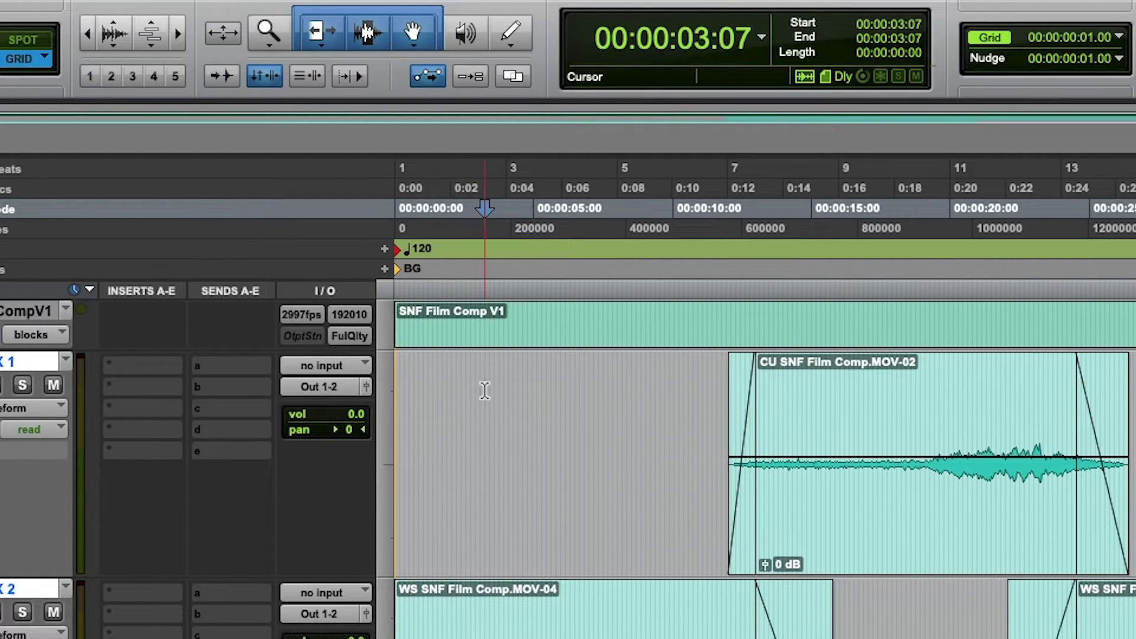
pyautogui.click(570, 390)
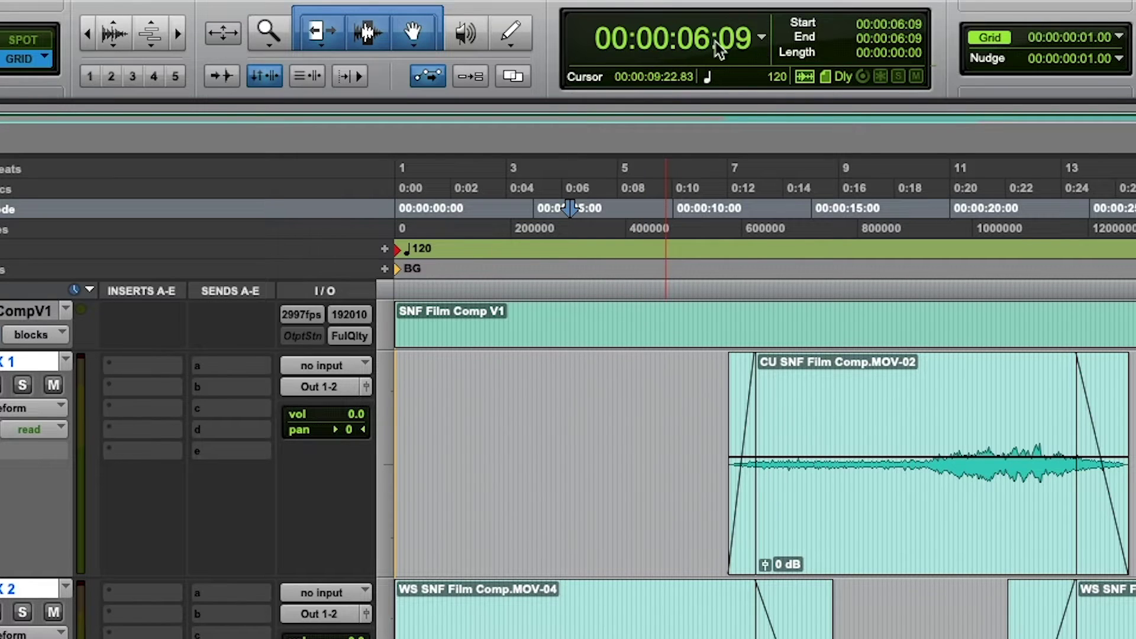
pyautogui.click(446, 367)
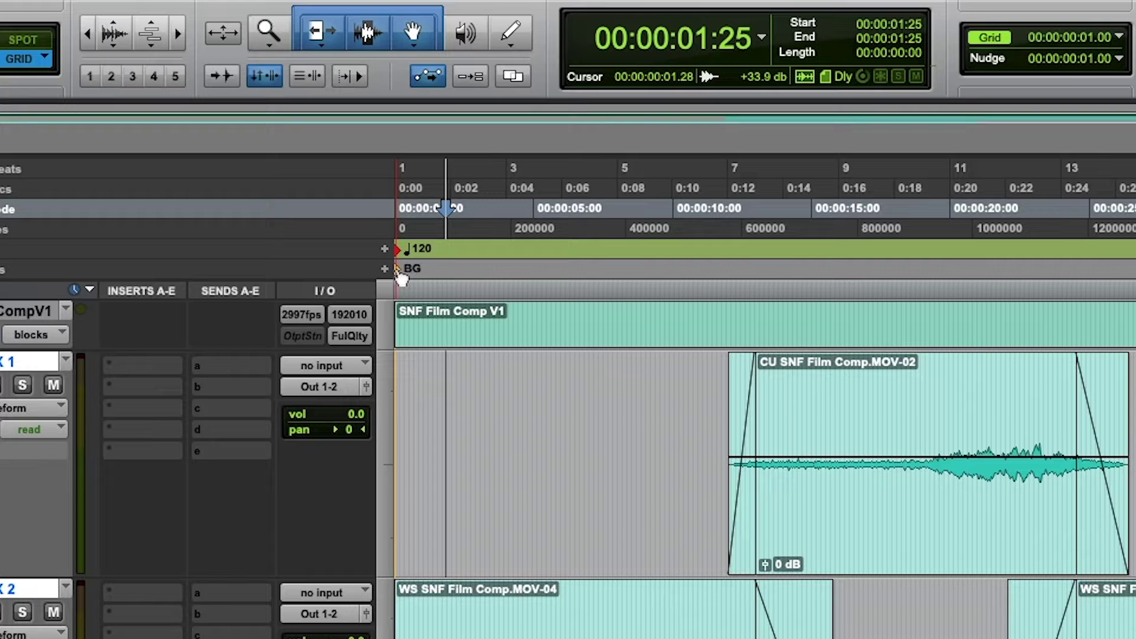
pyautogui.press('Return')
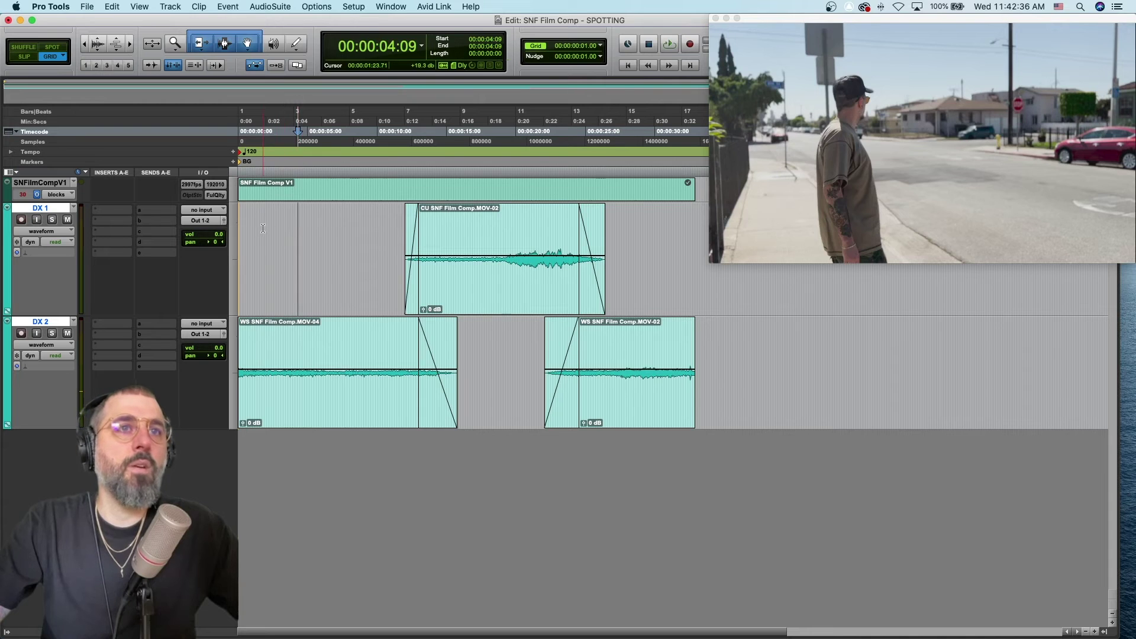
# Zoom into the opening seconds and add an FX marker commented 'barking' near 14 frames
pyautogui.click(444, 402)
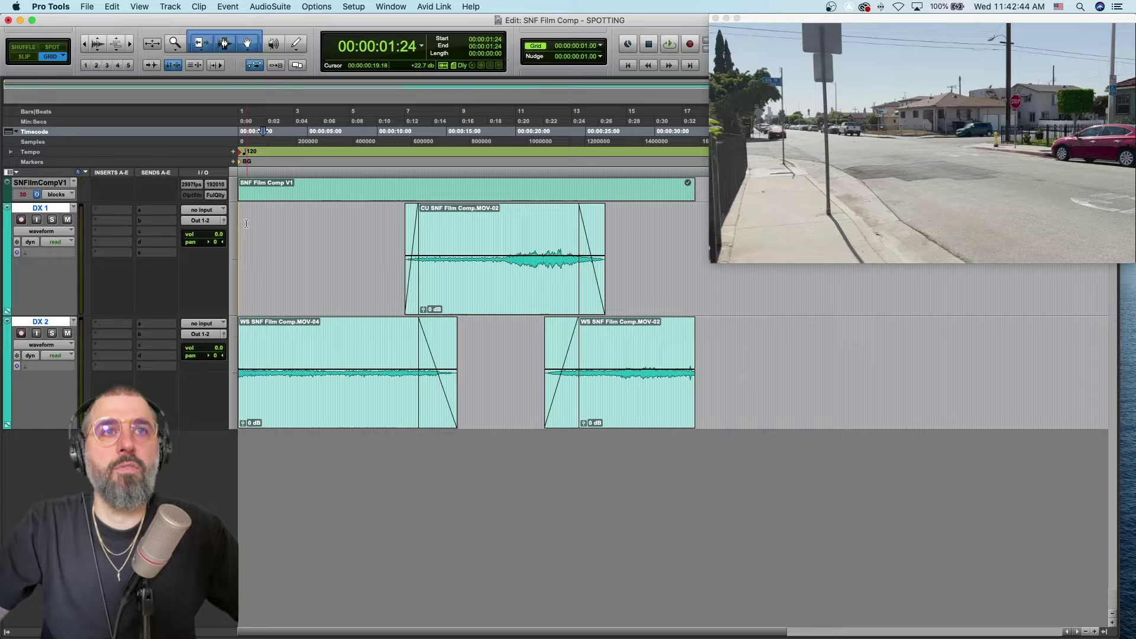
pyautogui.click(246, 223)
pyautogui.press('super+bracketright')
pyautogui.press('super+bracketright')
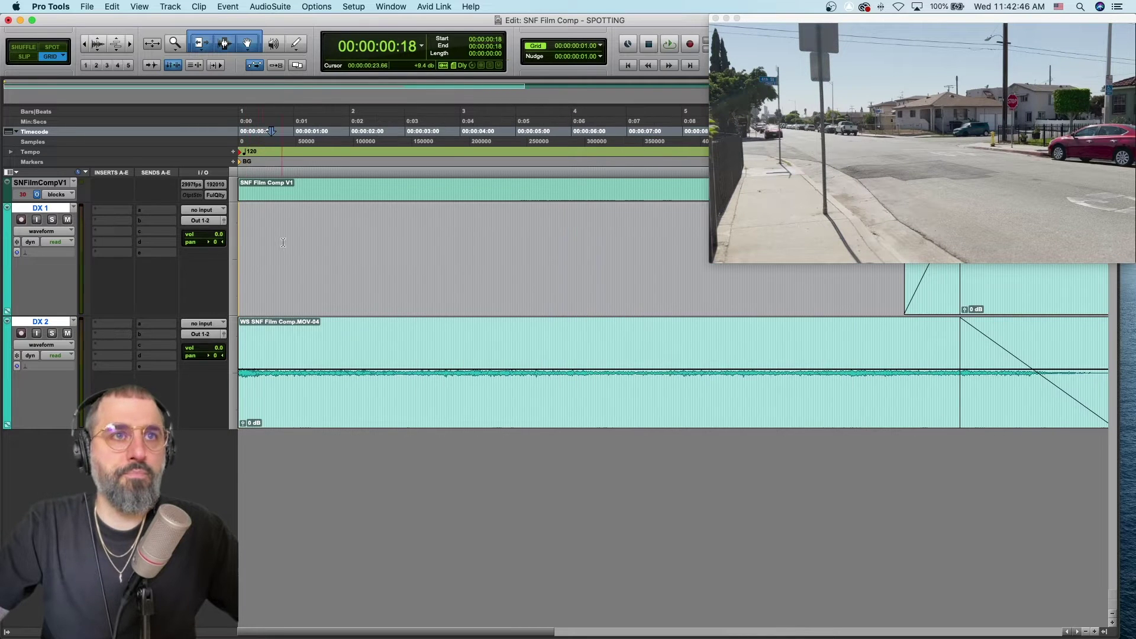
pyautogui.click(264, 225)
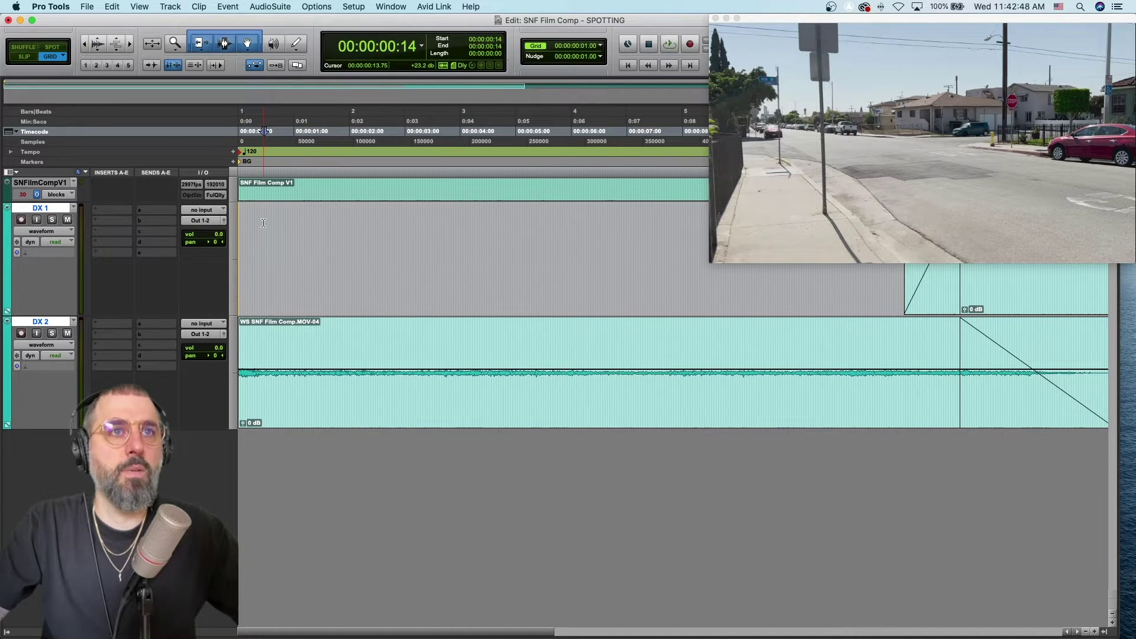
pyautogui.press('KP_Enter')
pyautogui.write('FX')
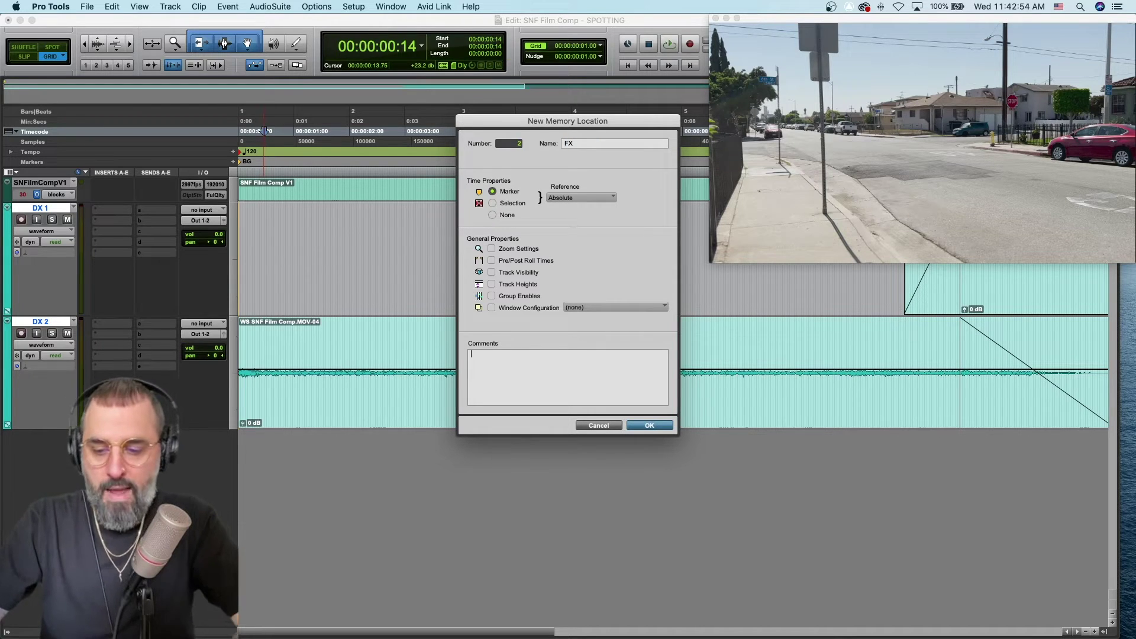
pyautogui.write('ba')
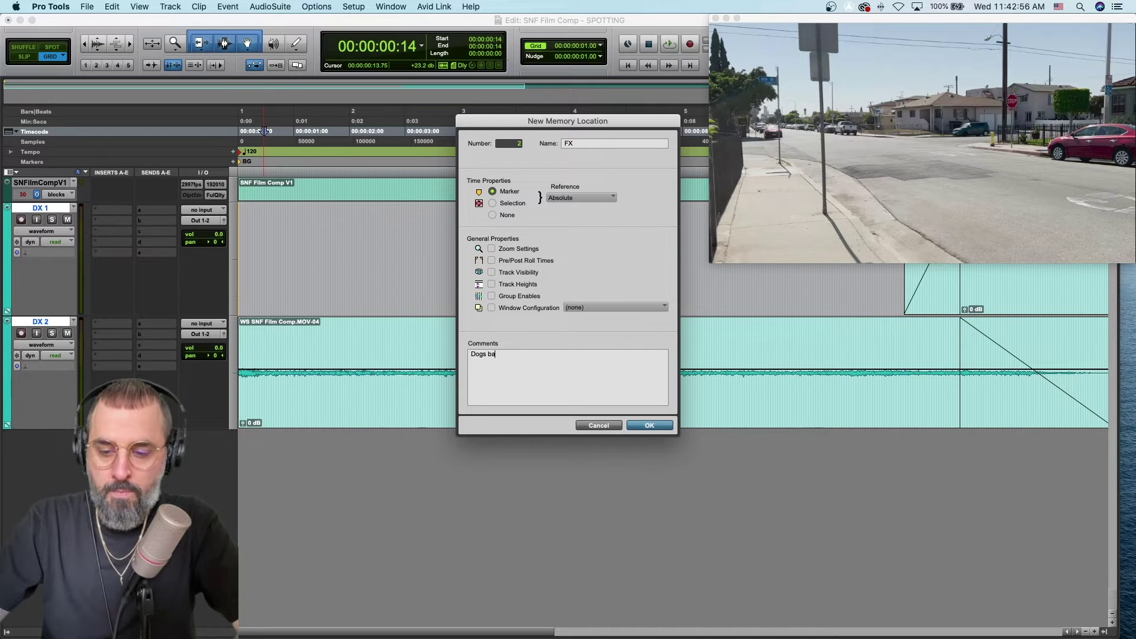
pyautogui.write('rking')
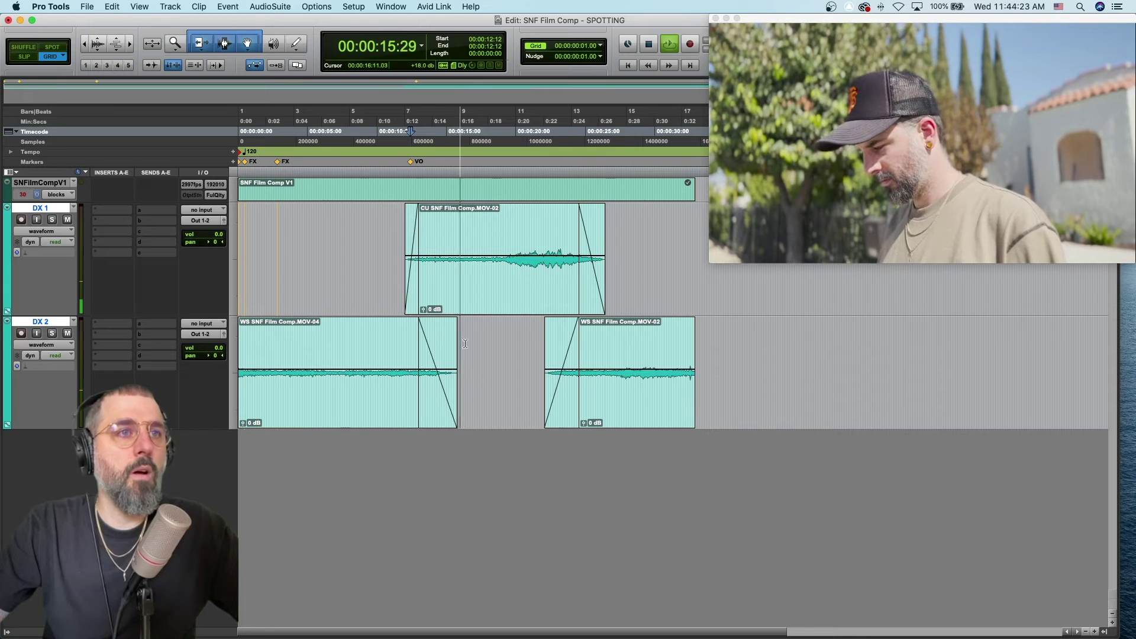
pyautogui.press('space')
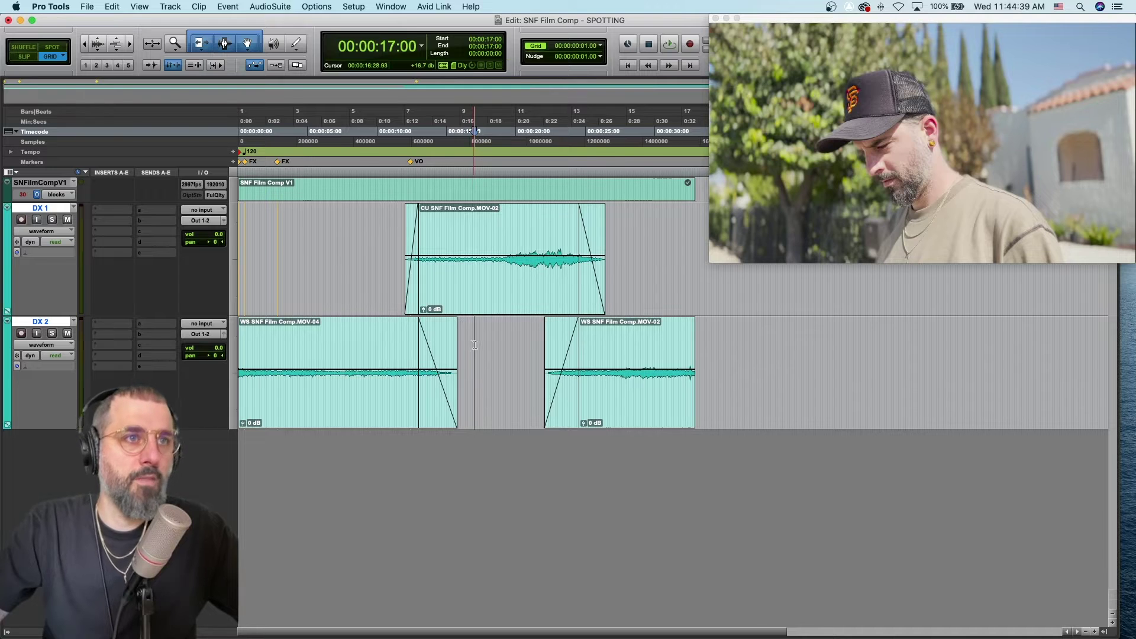
# Add FX markers commented Underwater and Siren at their spots
pyautogui.press('KP_Enter')
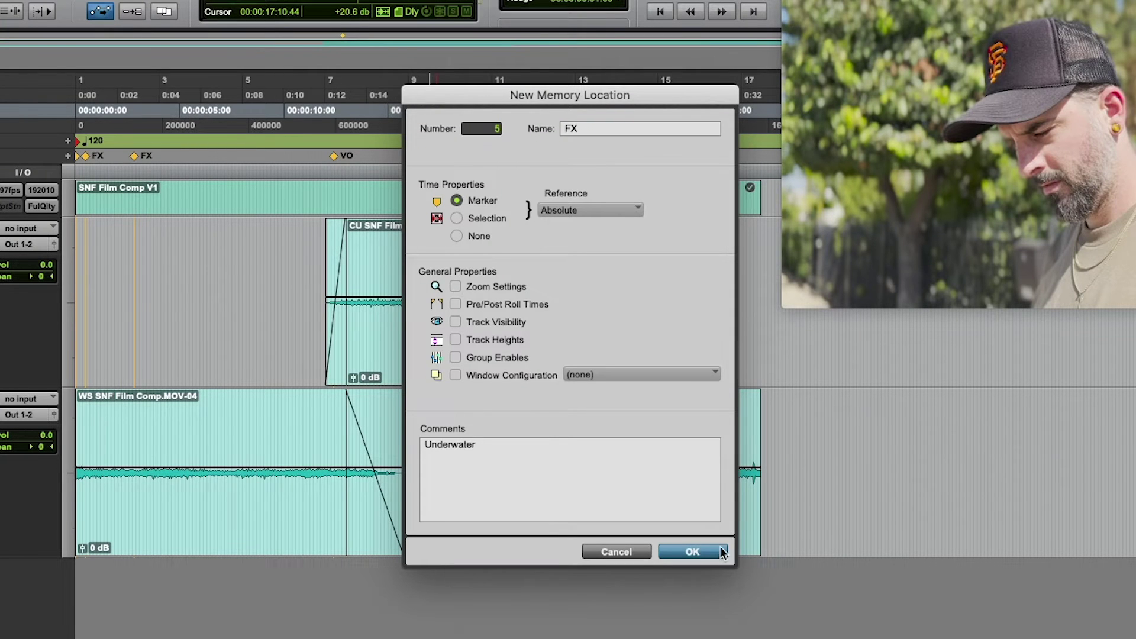
pyautogui.click(690, 552)
pyautogui.press('KP_Enter')
pyautogui.write('FX')
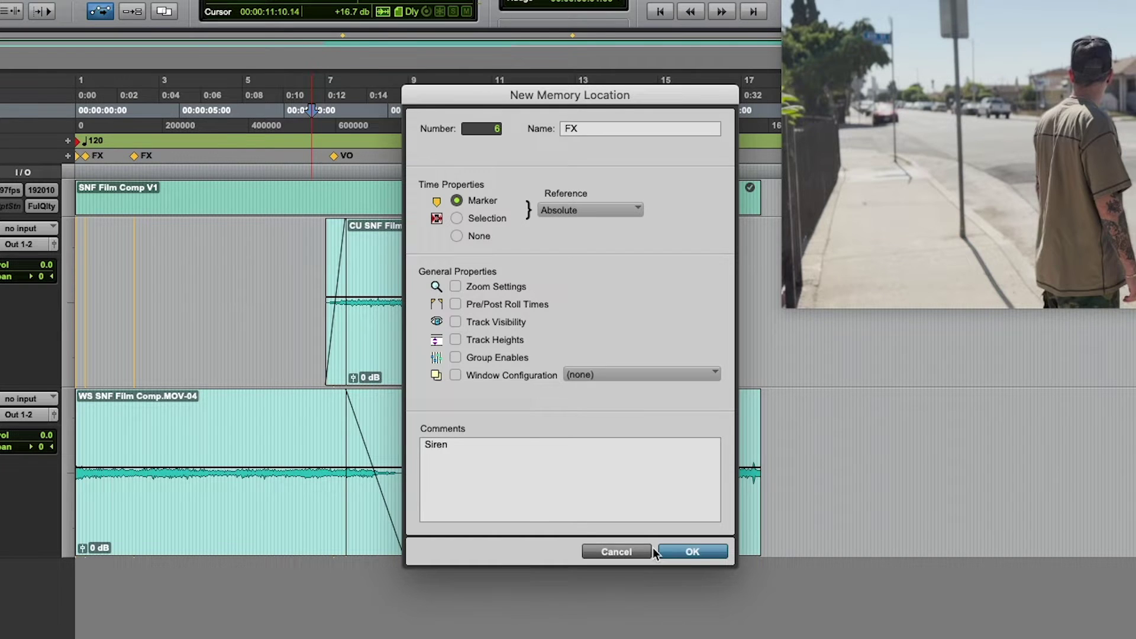
pyautogui.click(692, 552)
# Add another FX marker and a MIX marker noting 'Add reverb to VO, reduce BGs'
pyautogui.press('KP_Enter')
pyautogui.write('FX')
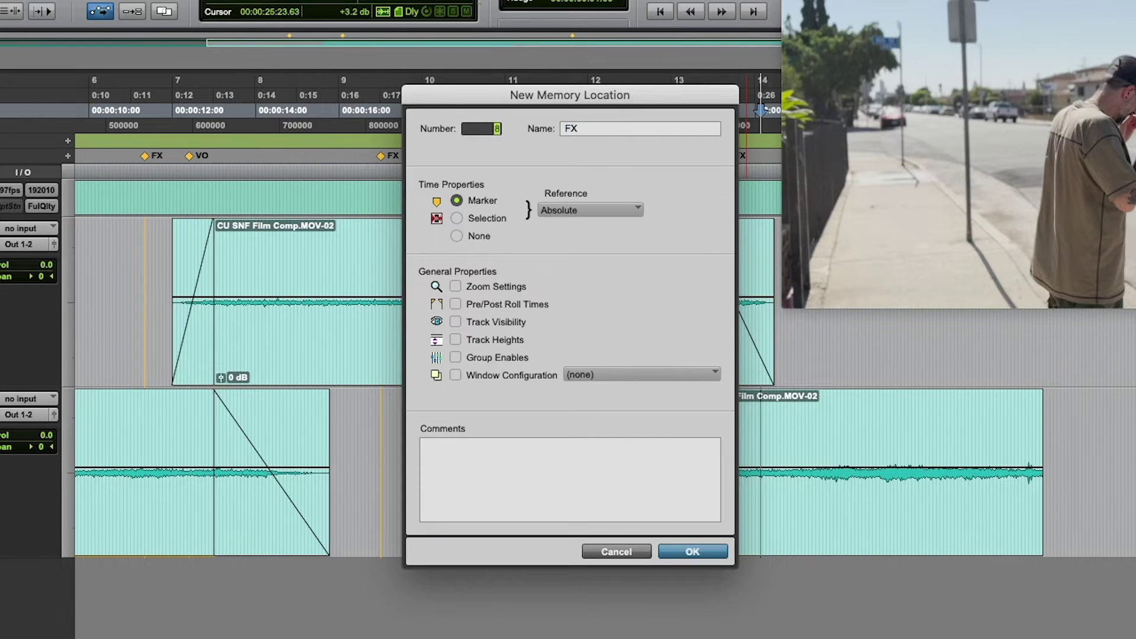
pyautogui.click(692, 552)
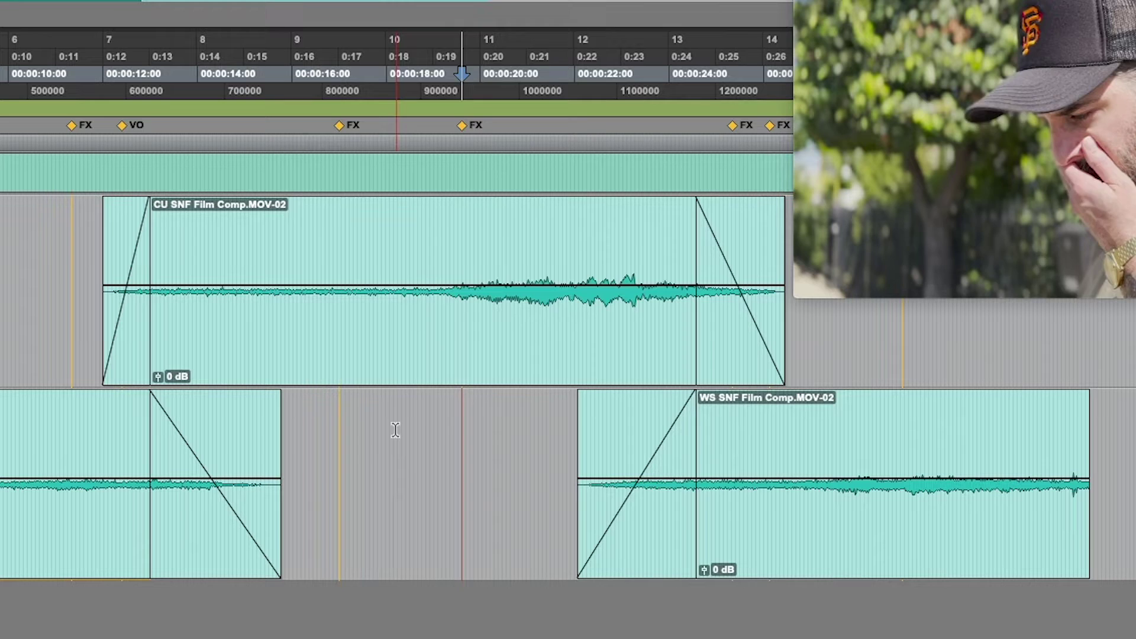
pyautogui.press('KP_Enter')
pyautogui.write('MIX')
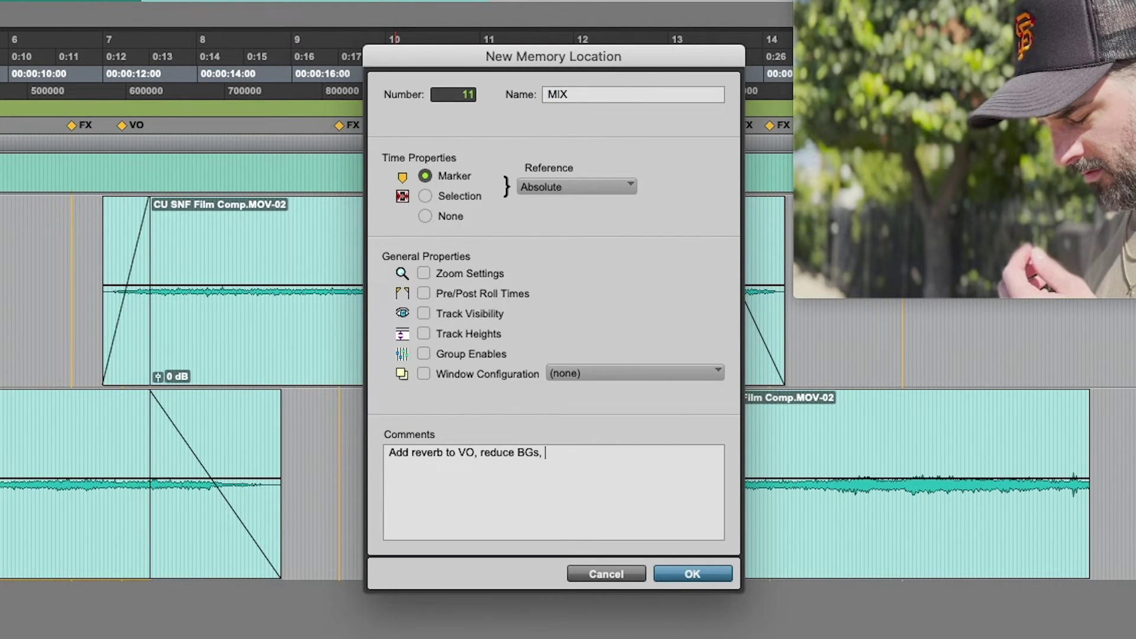
pyautogui.press('KP_Enter')
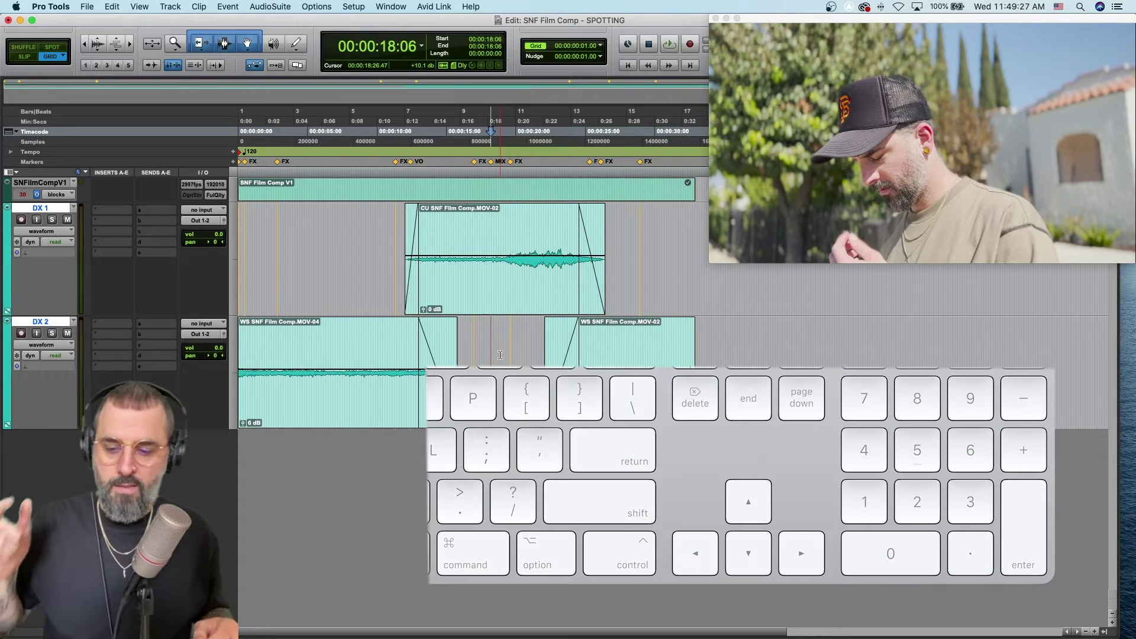
pyautogui.press('super+KP_5')
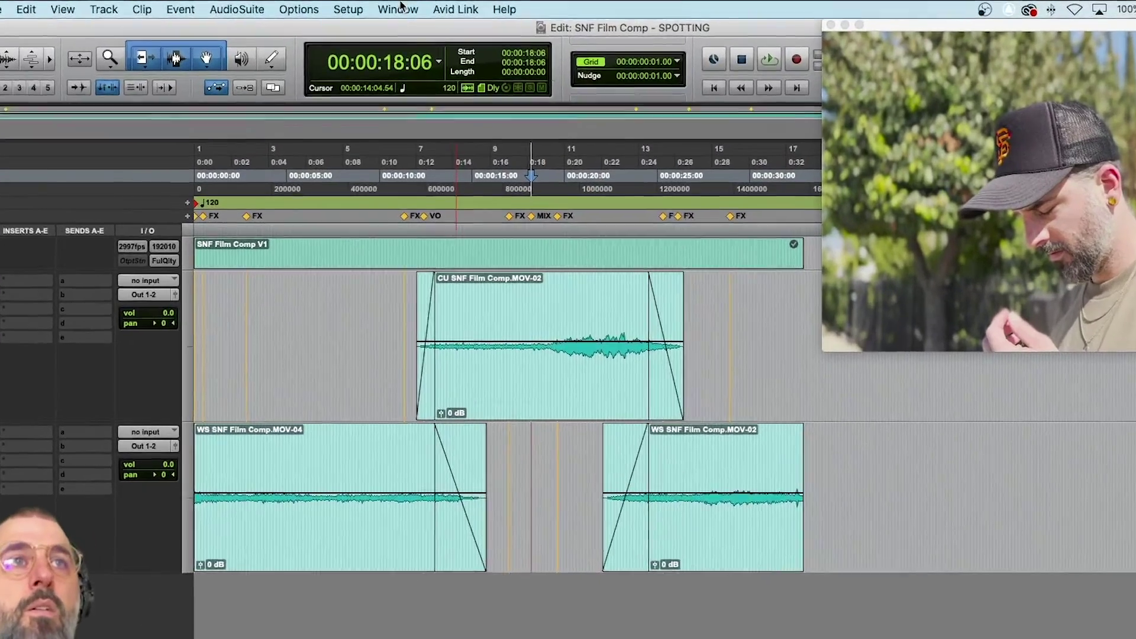
# Open the Memory Locations window and move it aside
pyautogui.click(393, 6)
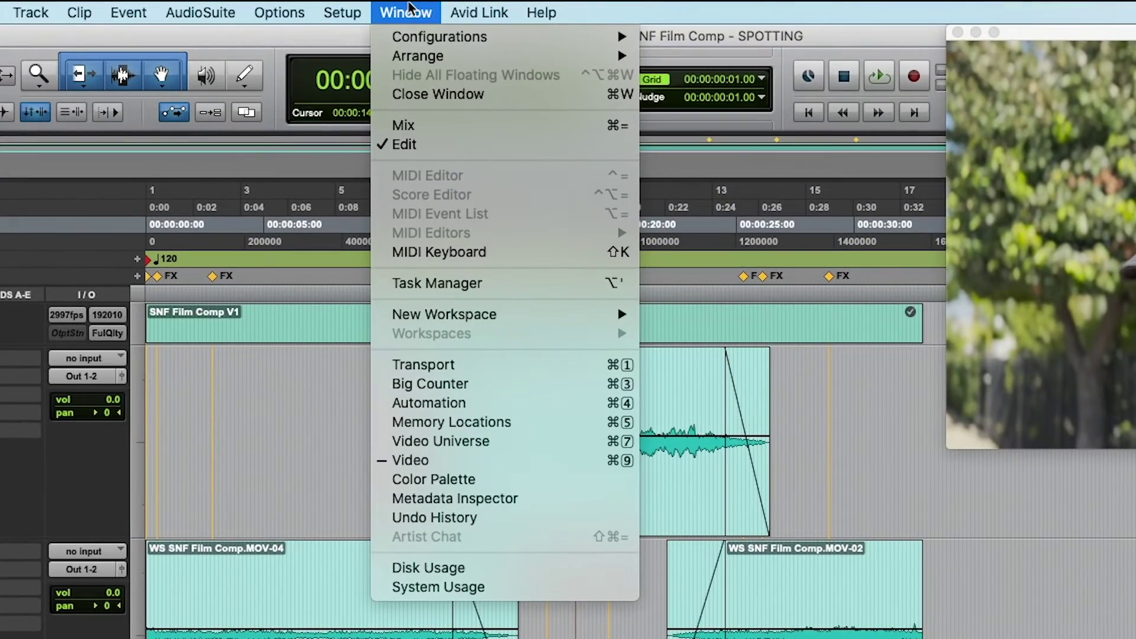
pyautogui.click(513, 422)
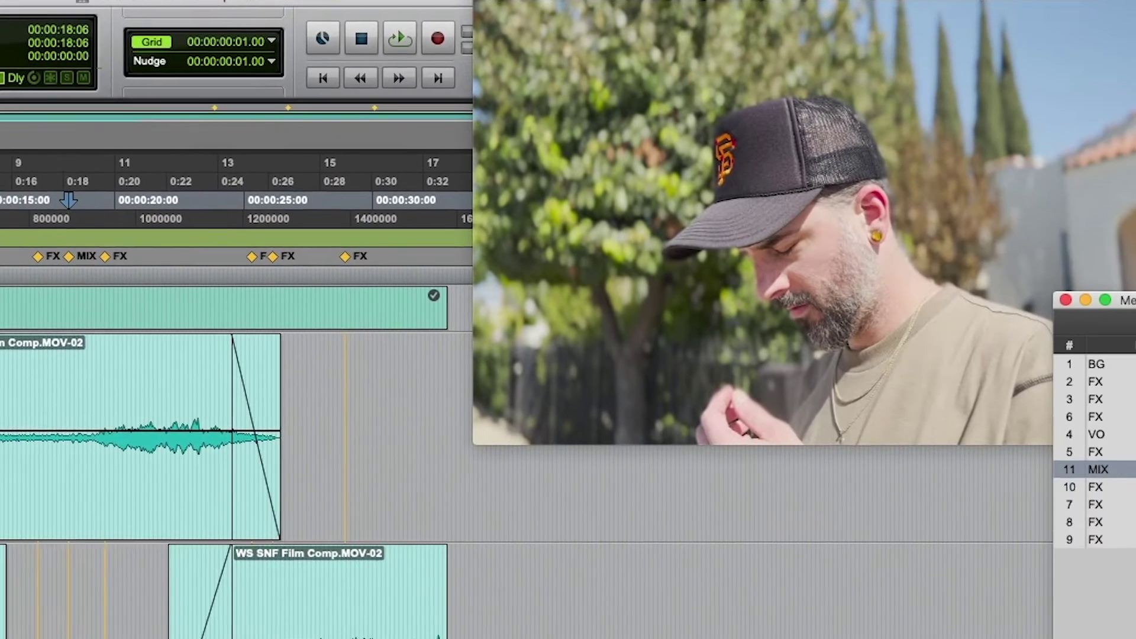
pyautogui.moveTo(1135, 270); pyautogui.dragTo(1135, 252)
# Jump through each listed marker in turn, from BG through the FX, VO and MIX markers
pyautogui.click(852, 292)
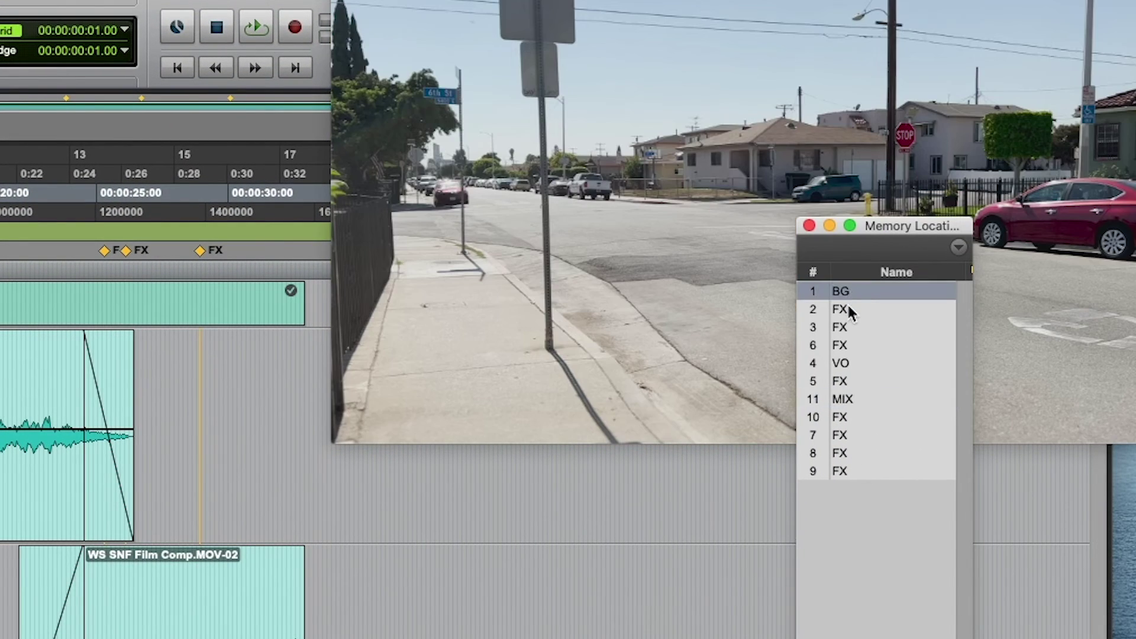
pyautogui.click(846, 305)
pyautogui.click(844, 328)
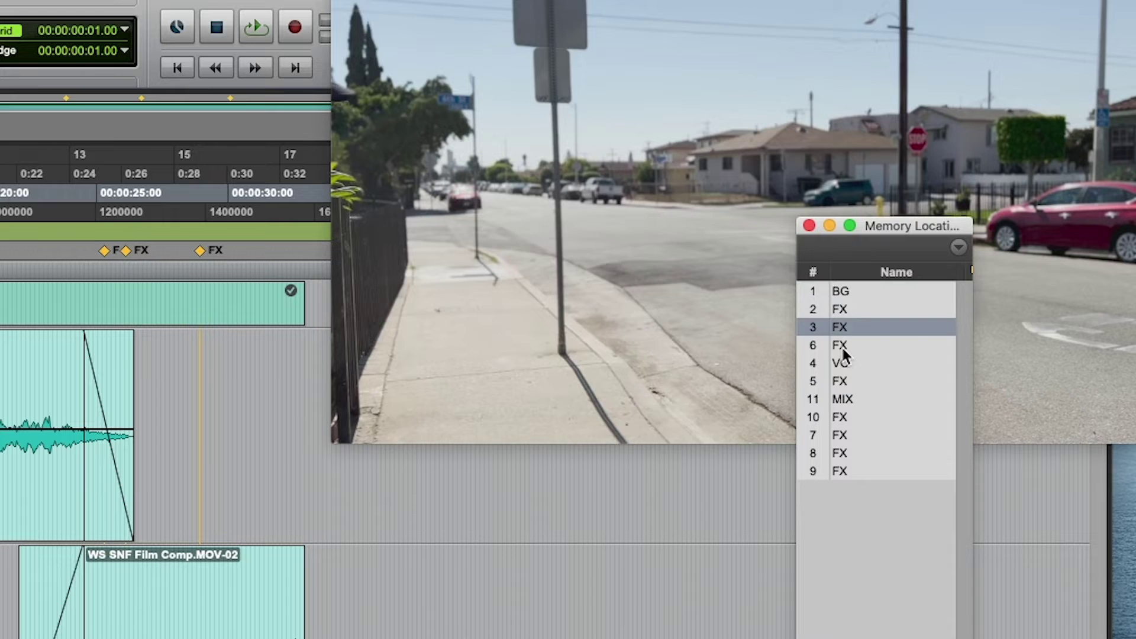
pyautogui.click(842, 347)
pyautogui.click(851, 361)
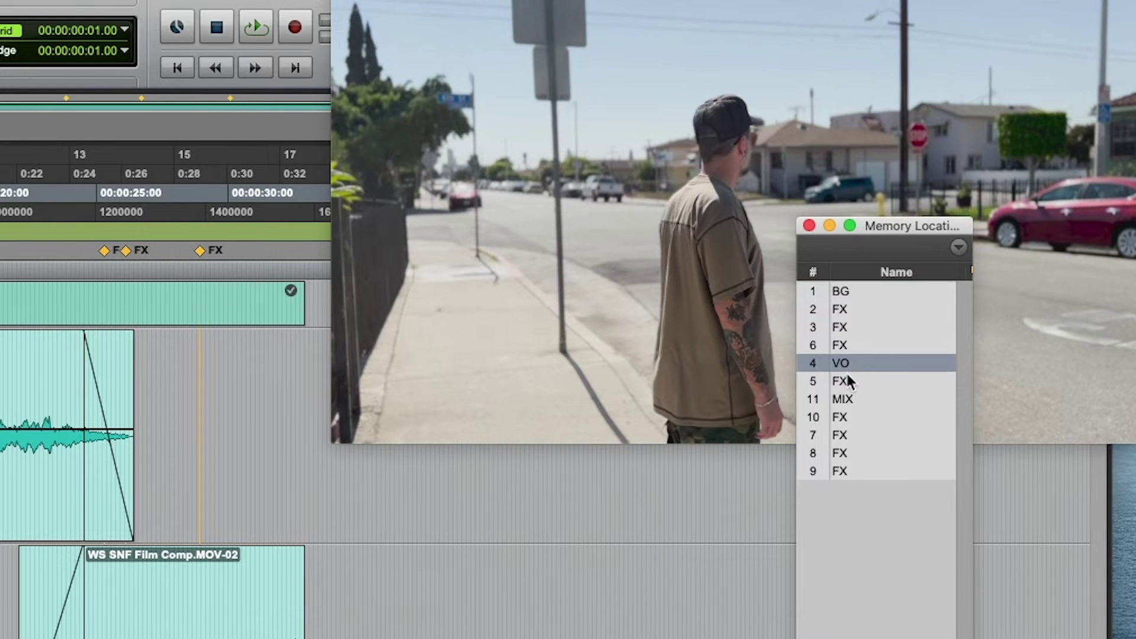
pyautogui.click(847, 379)
pyautogui.click(851, 401)
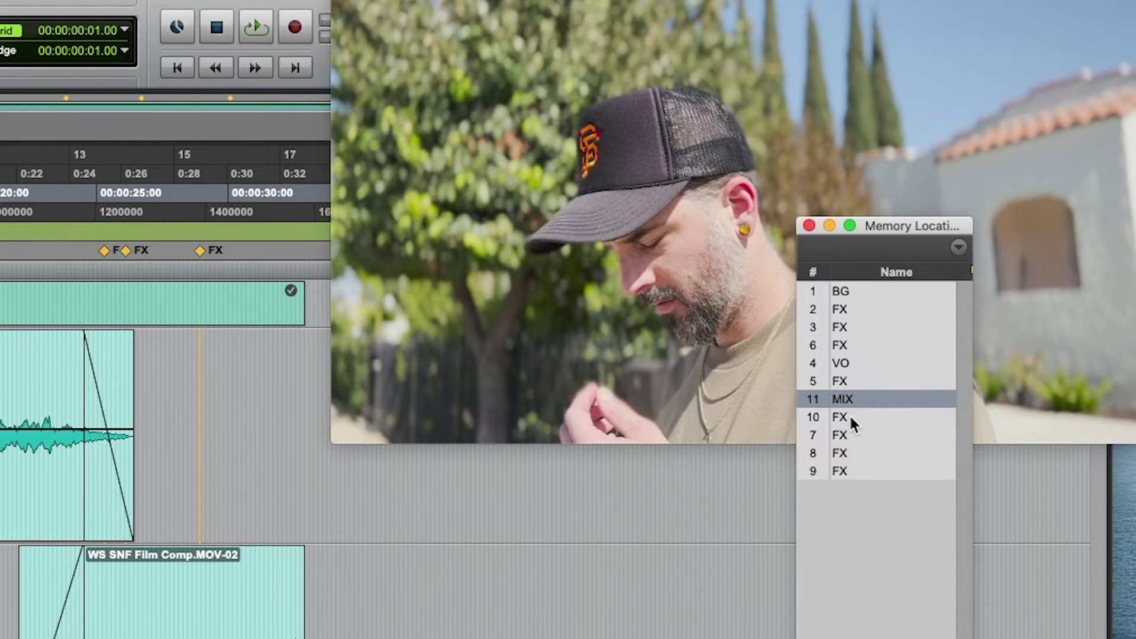
pyautogui.click(849, 417)
pyautogui.click(849, 436)
pyautogui.click(850, 451)
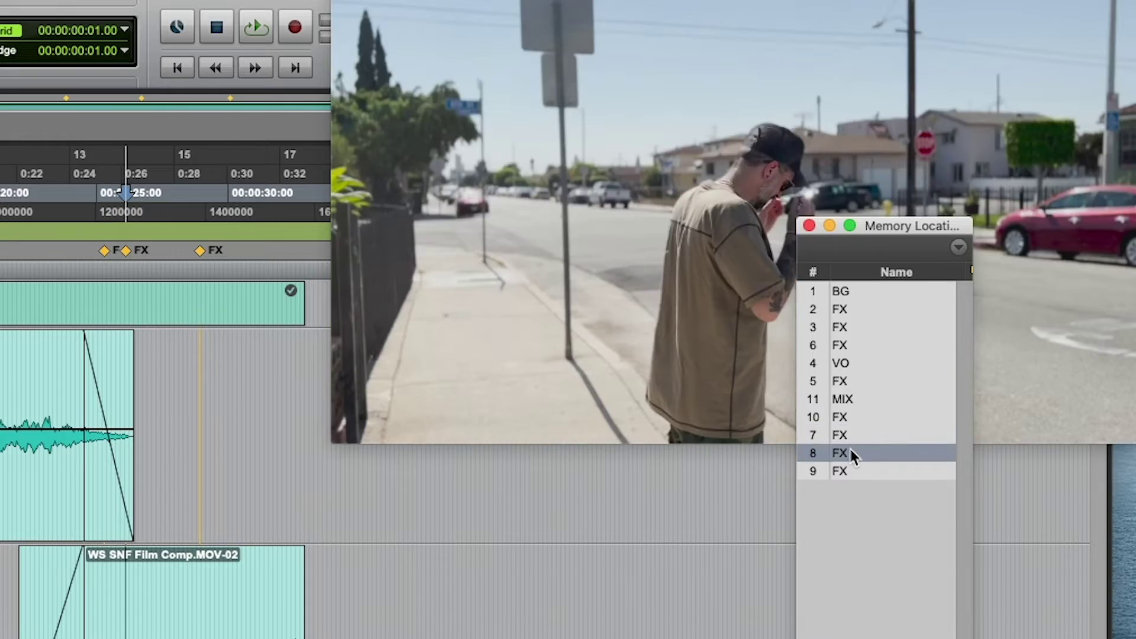
pyautogui.click(850, 468)
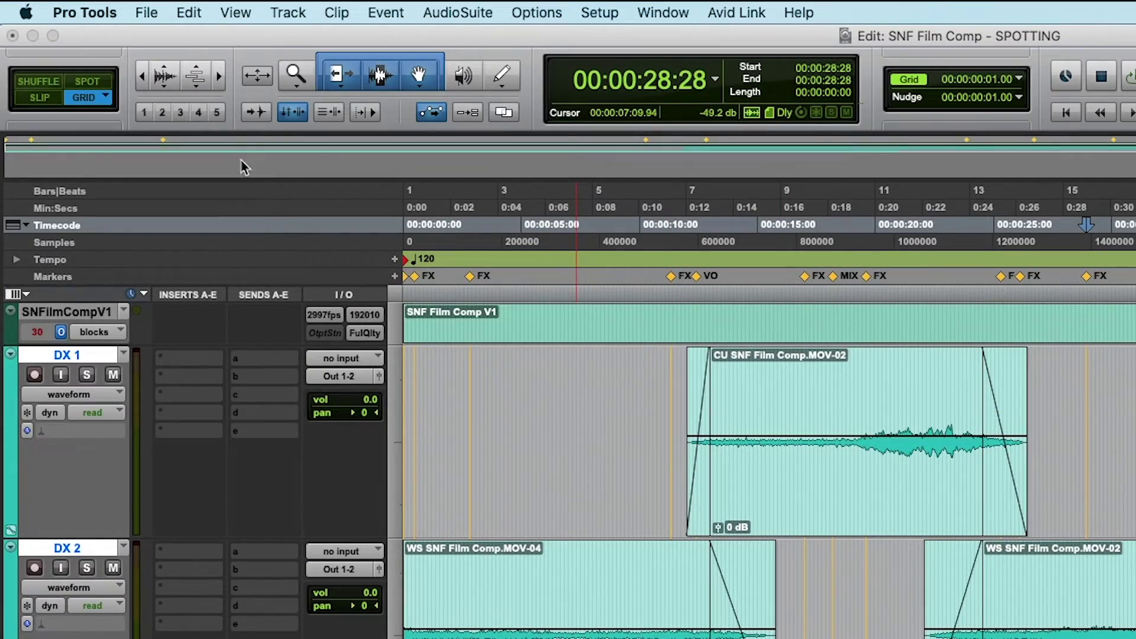
# Start exporting the session info as text via File > Export
pyautogui.click(159, 12)
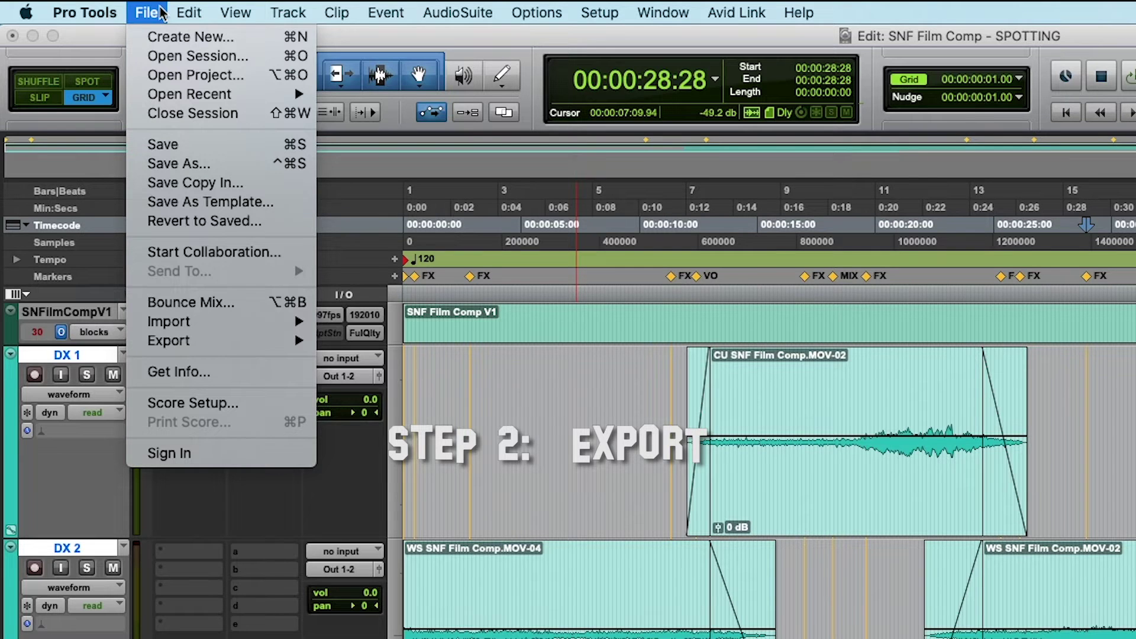
pyautogui.moveTo(177, 341)
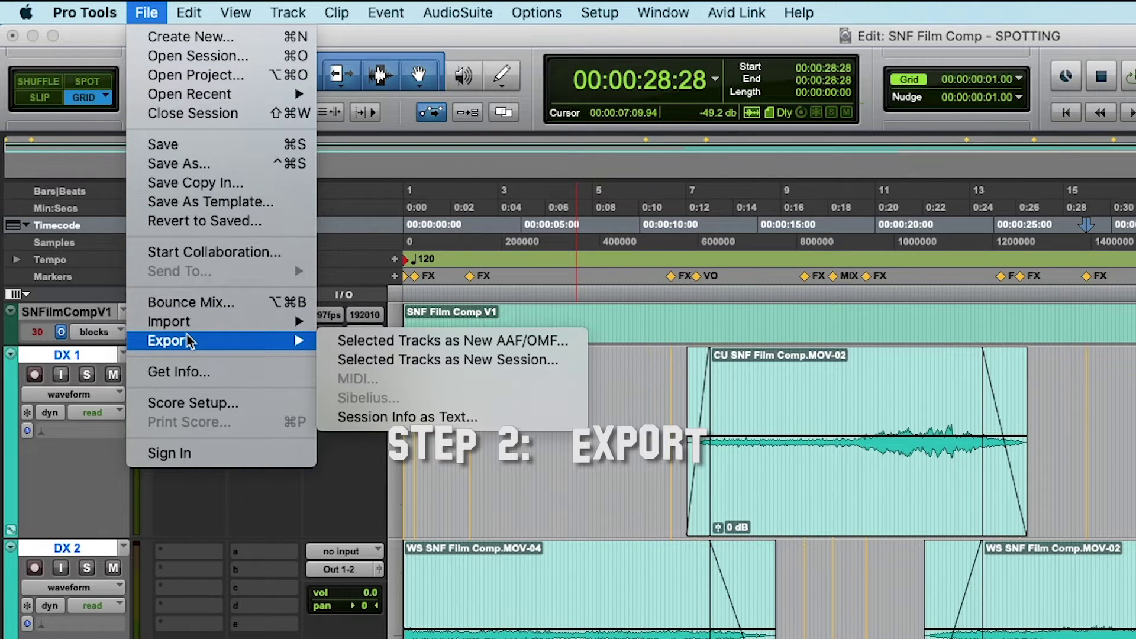
pyautogui.click(409, 417)
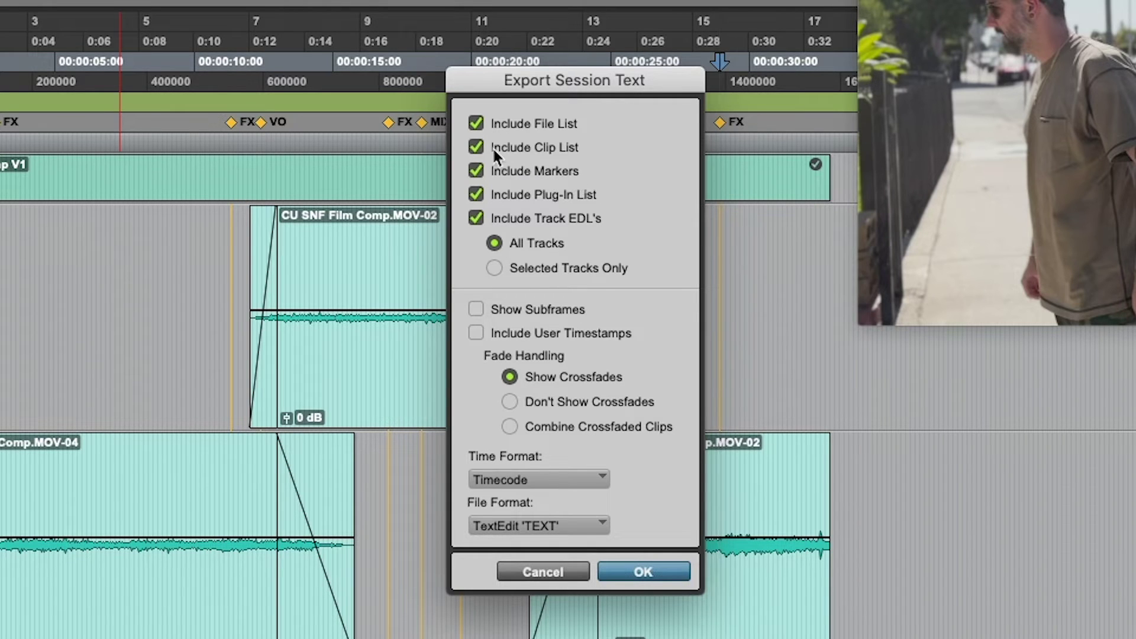
# Exclude the file list, clip list, plug-in list and track EDLs so only markers export
pyautogui.click(477, 147)
pyautogui.click(476, 119)
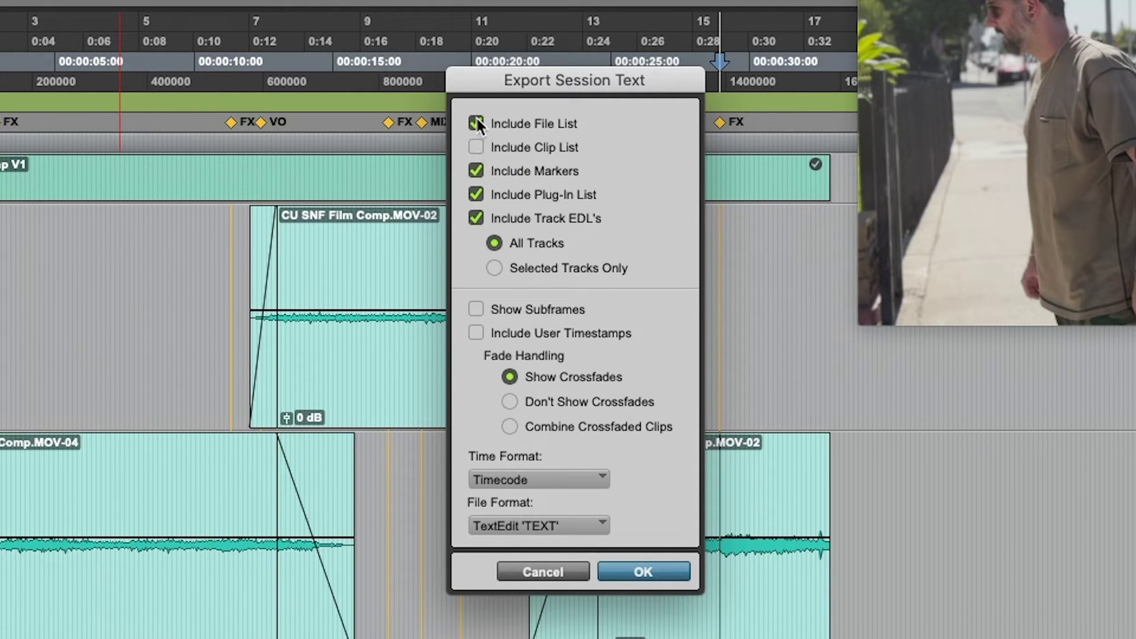
pyautogui.click(475, 195)
pyautogui.click(476, 216)
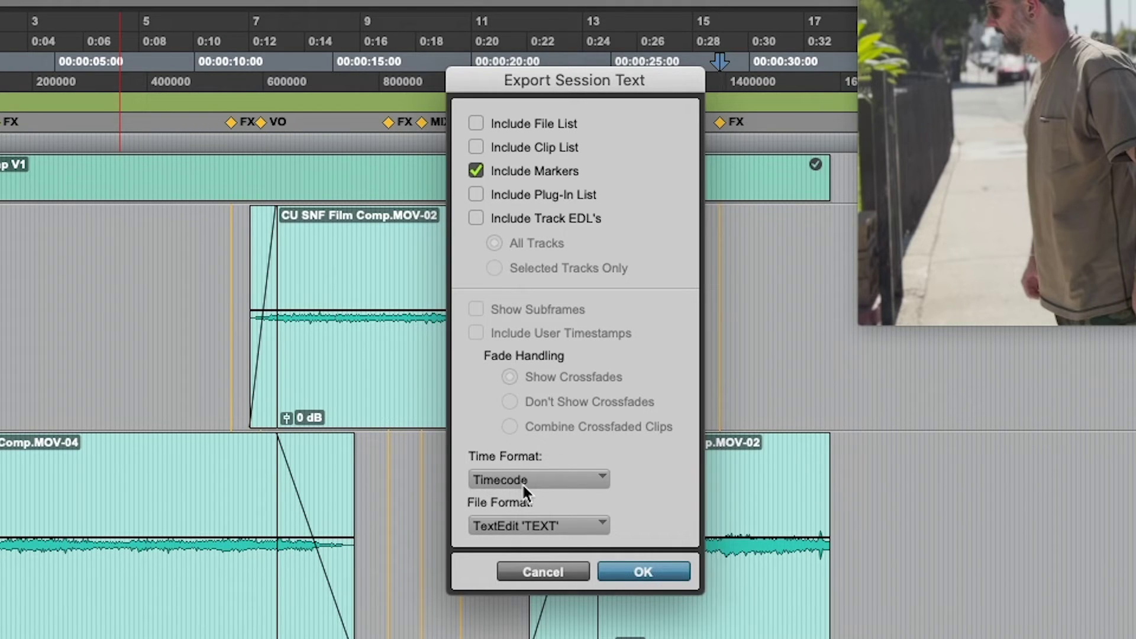
# Confirm the markers-only export and save 'SNF Film Comp - SPOTTING.txt' in the SNF FILM COMP folder
pyautogui.click(637, 572)
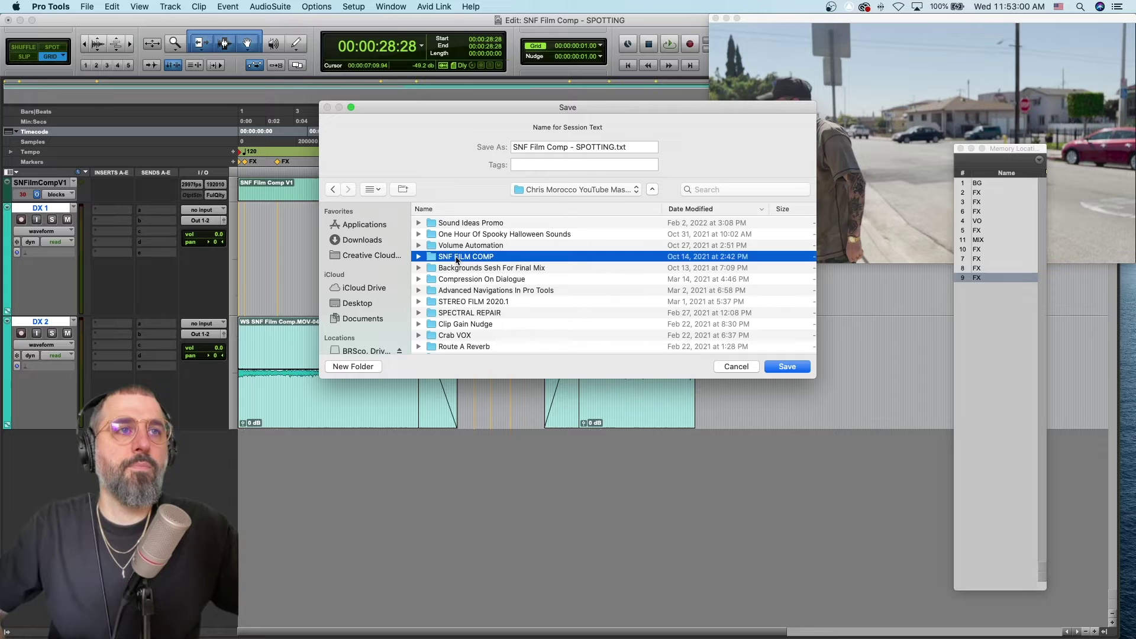
pyautogui.doubleClick(457, 259)
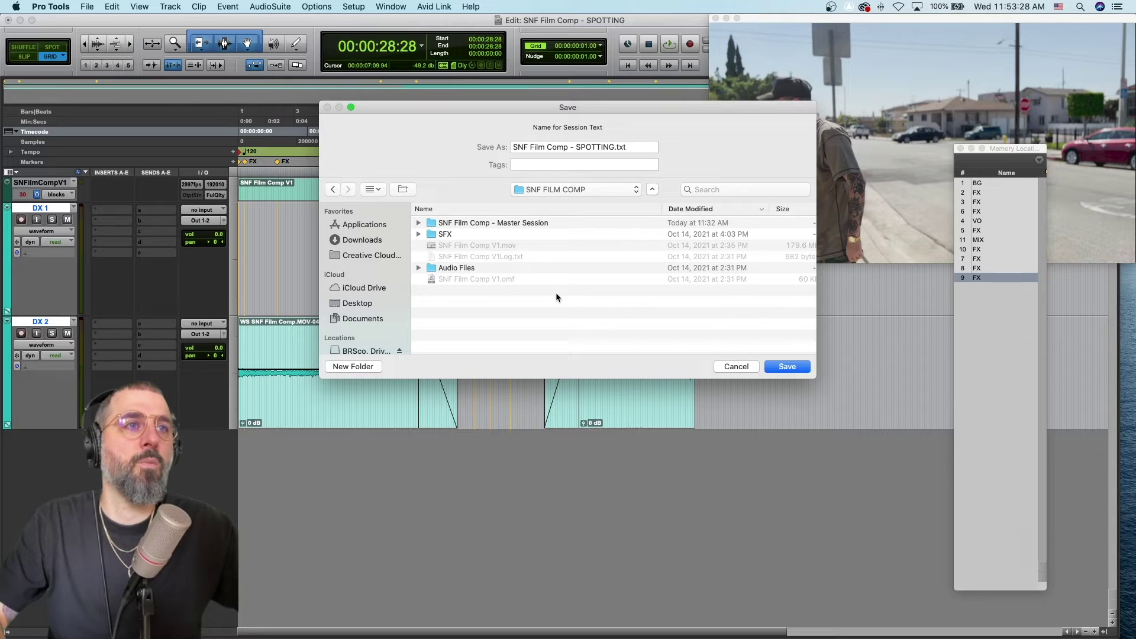
pyautogui.click(775, 367)
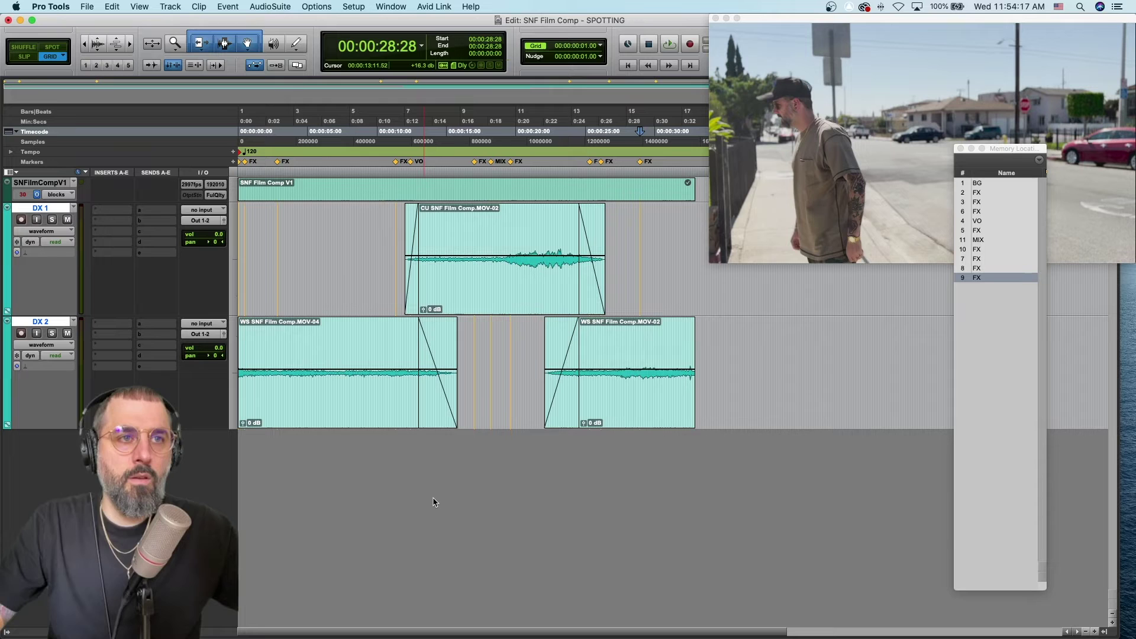
# Quick Look 'SNF Film Comp - SPOTTING.txt' in Finder, widening the preview so comments fit
pyautogui.press('super+Tab')
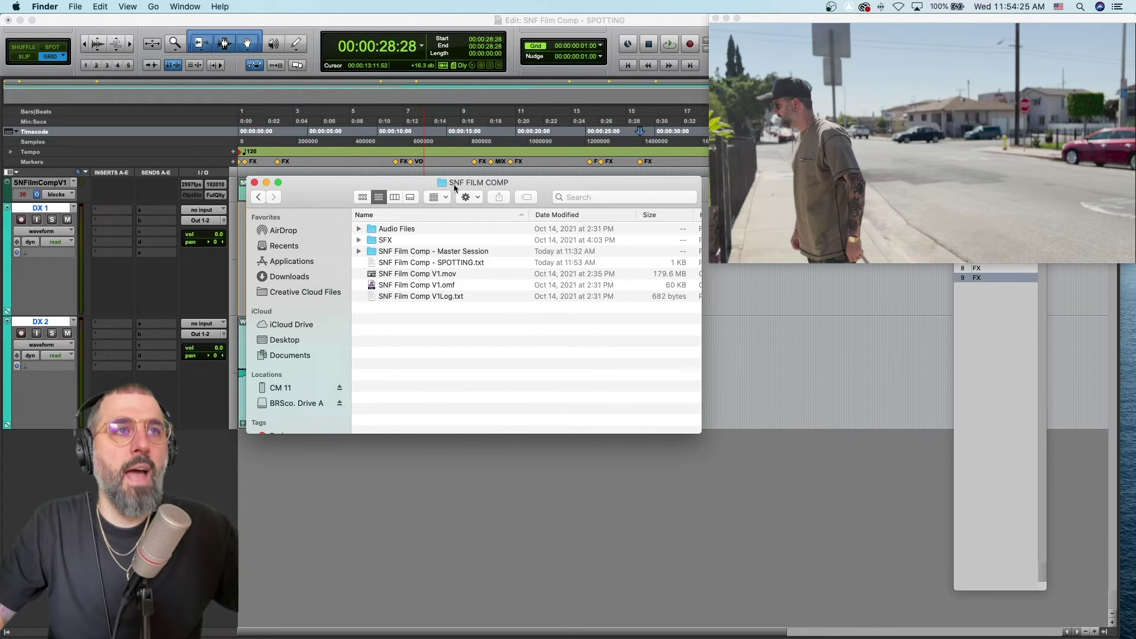
pyautogui.click(413, 265)
pyautogui.press('space')
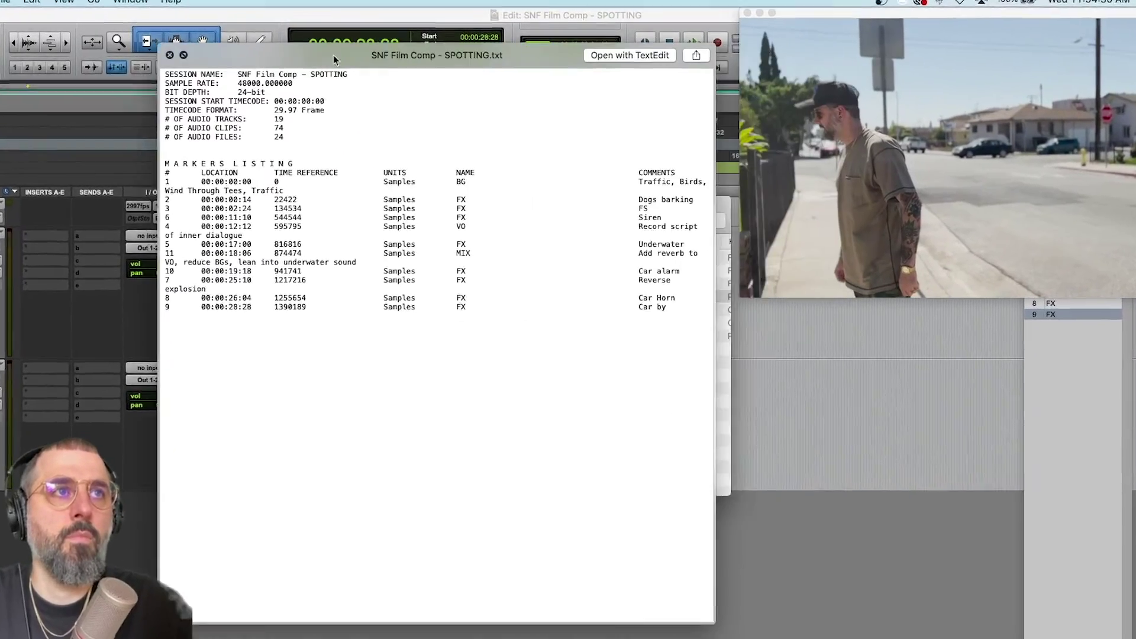
pyautogui.moveTo(714, 623); pyautogui.dragTo(852, 622)
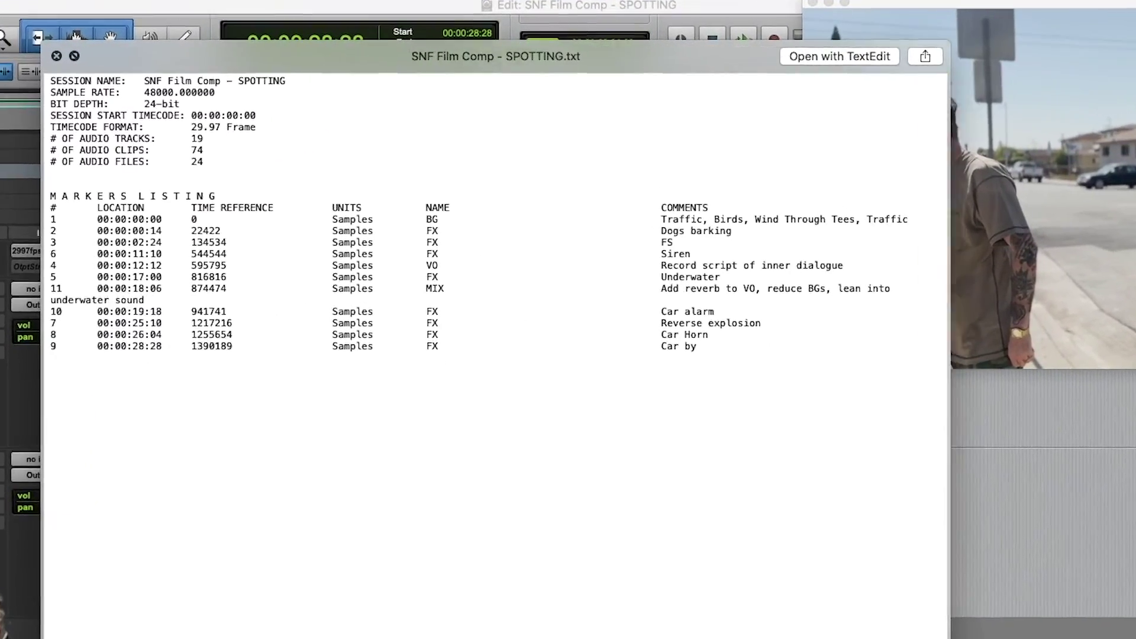
pyautogui.moveTo(949, 636); pyautogui.dragTo(1090, 636)
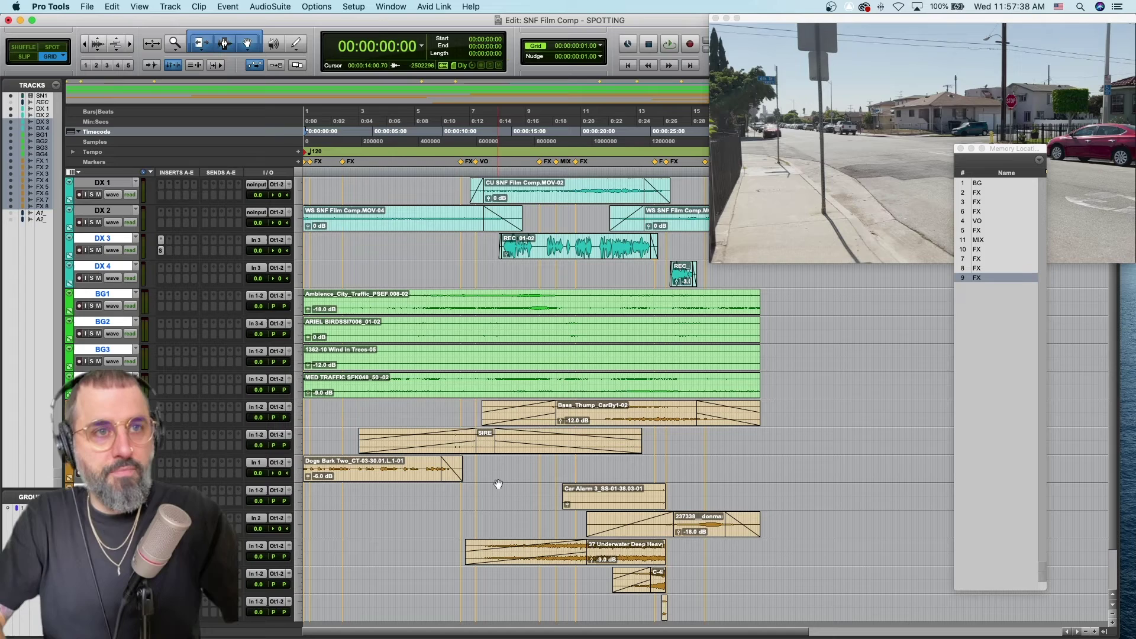
# Play back the finished sound-designed SPOTTING session from the start
pyautogui.press('space')
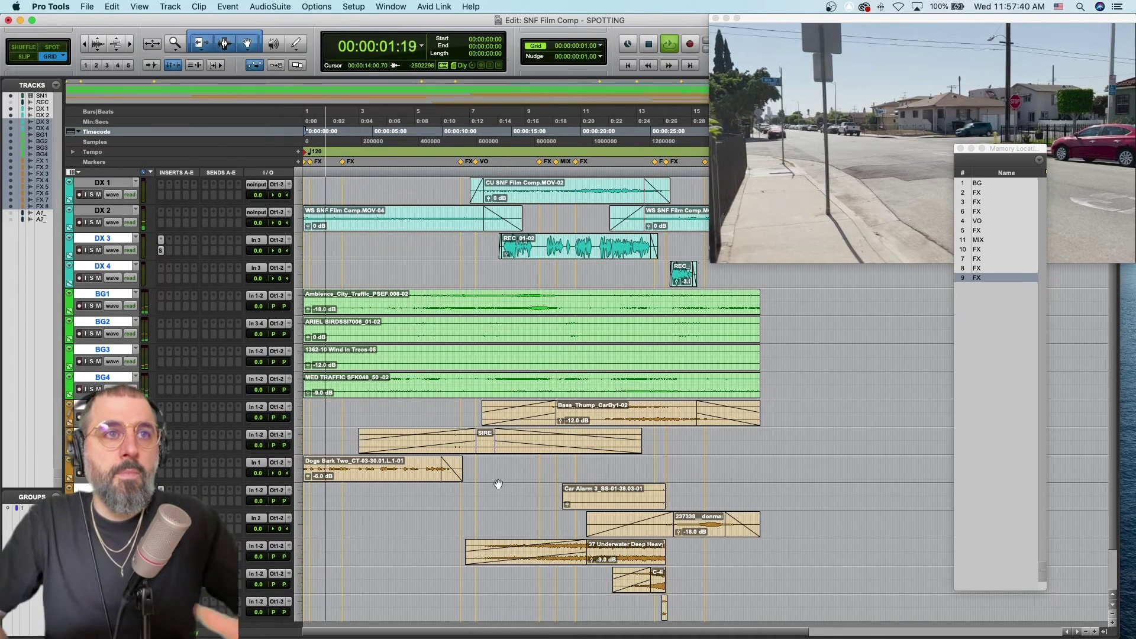